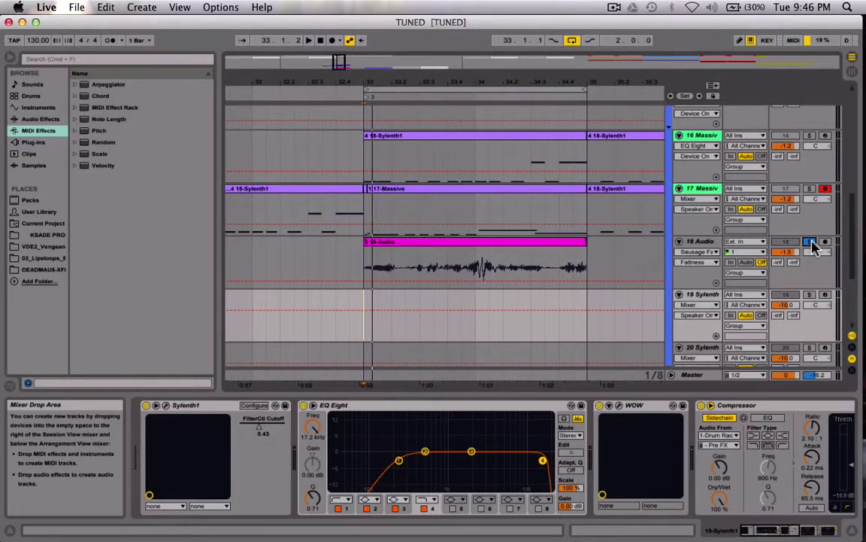
Step: Show the Vocoder in the 18 Audio track's device chain and select that track's audio clip
left_click(708, 243)
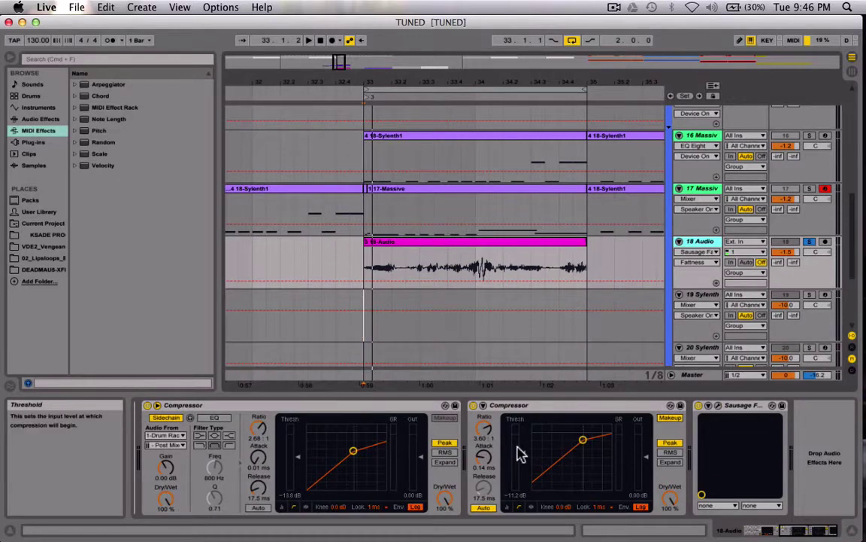
scroll(518, 453, "left", 5)
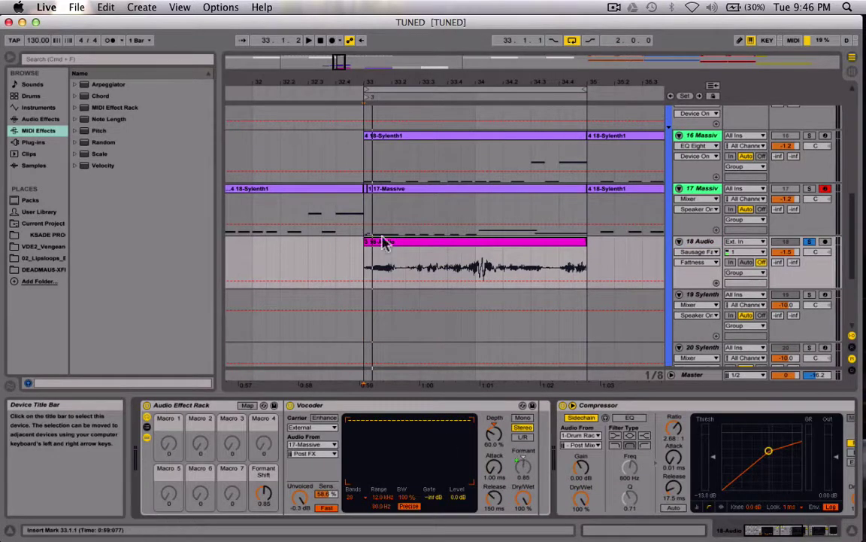
left_click(414, 245)
left_click(416, 245)
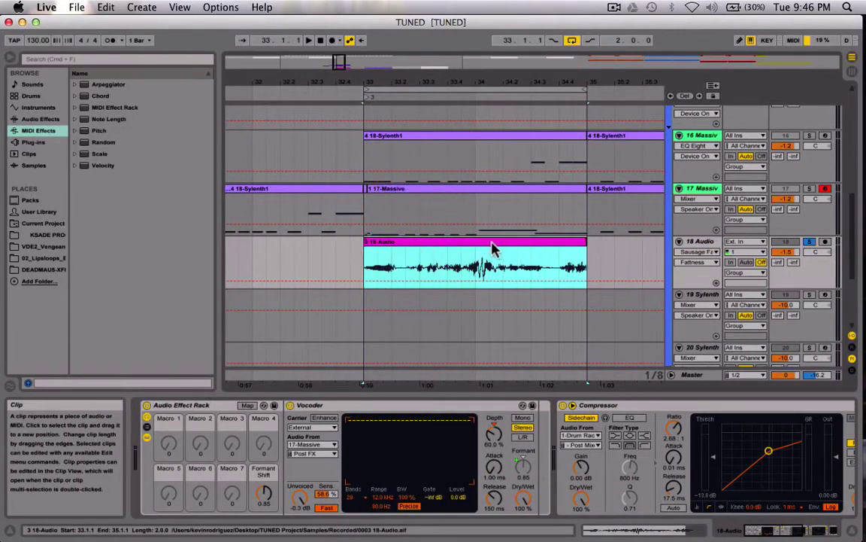
Step: Audition the 18 Audio clip from 33.1.1 with the Vocoder switched off, and switch the Vocoder back on
left_click(291, 406)
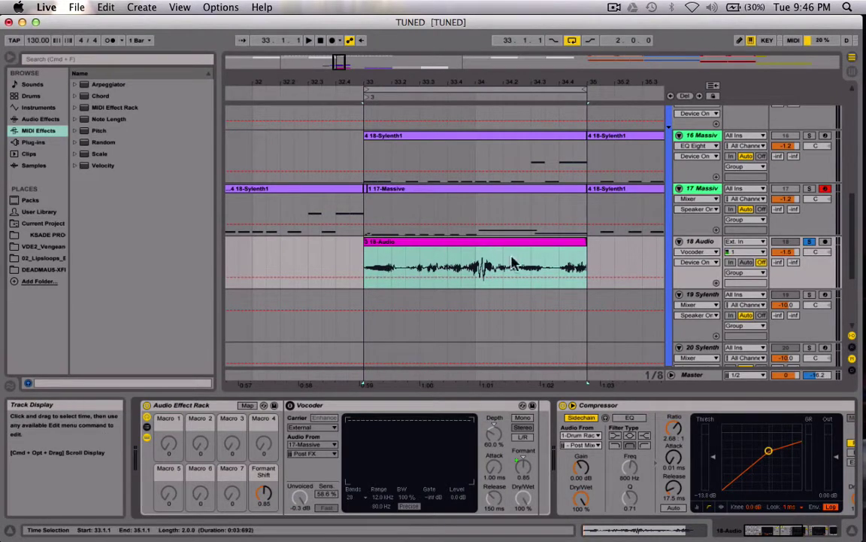
left_click(361, 272)
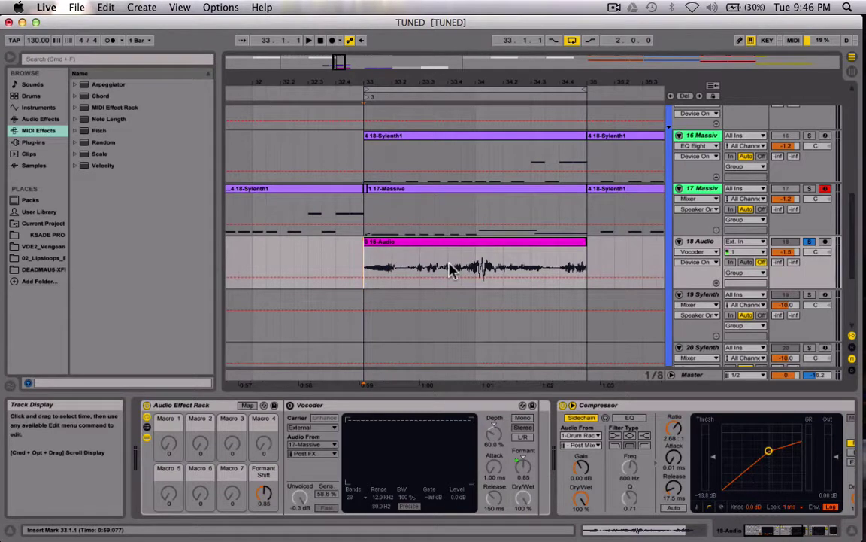
key("space")
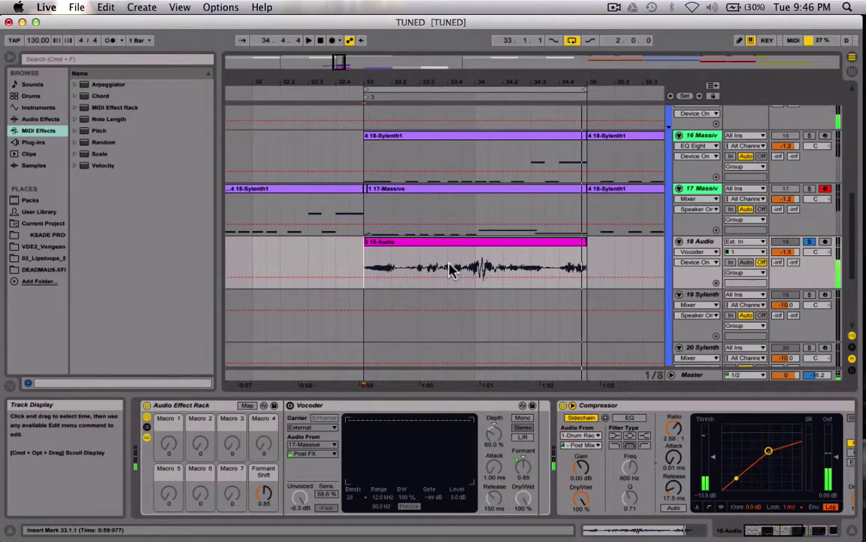
key("space")
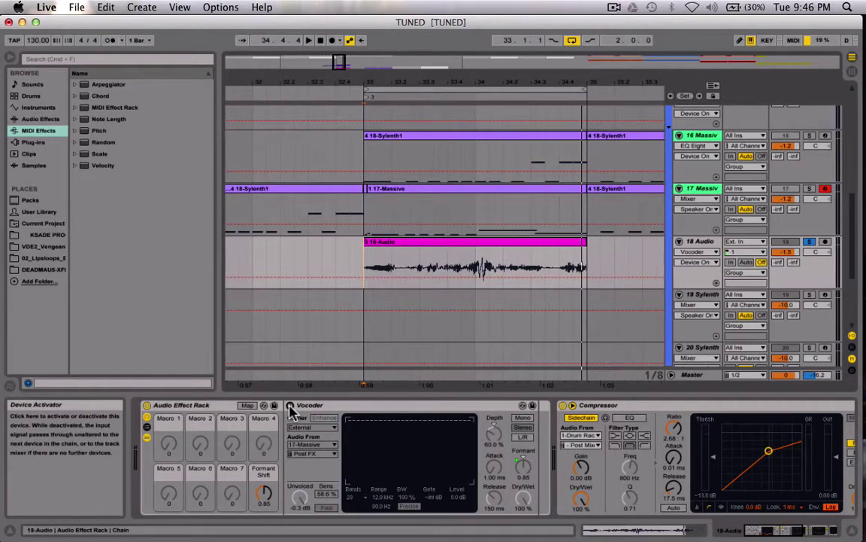
left_click(290, 406)
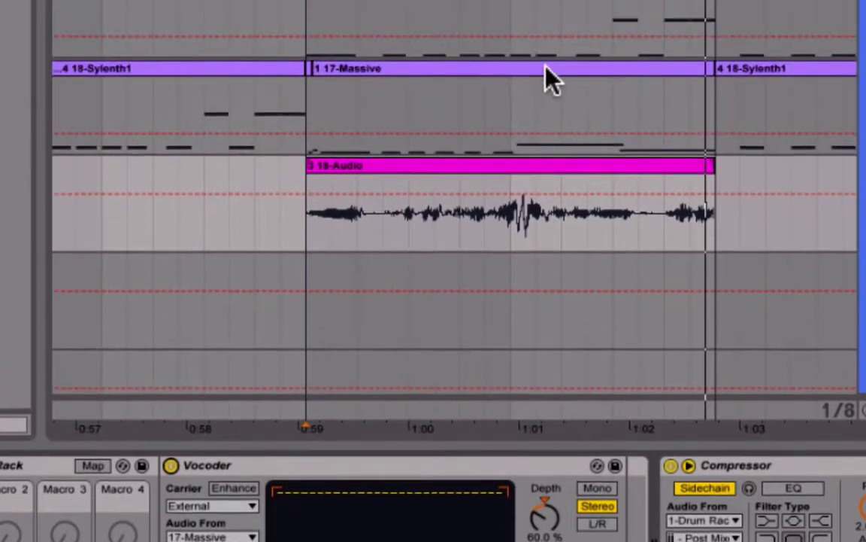
Step: Select the 17-Massive MIDI clip to view its track's devices, and return to the 18-Audio clip
left_click(545, 67)
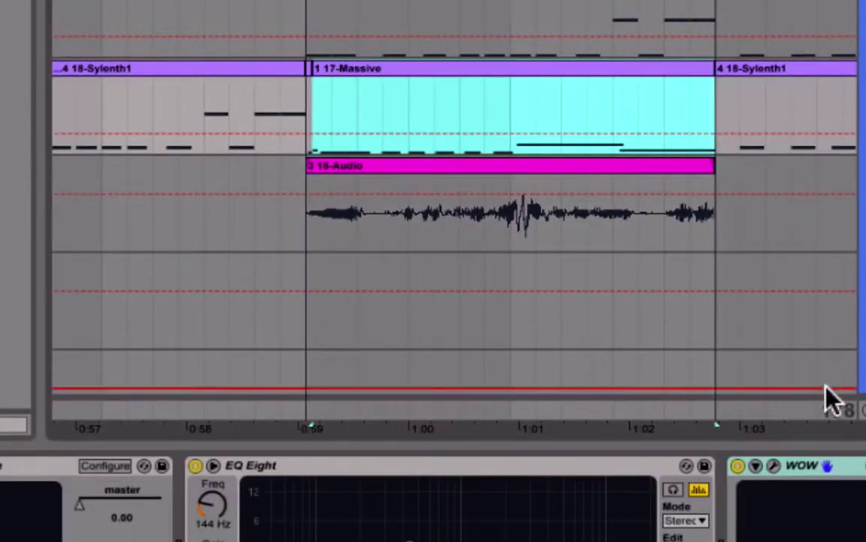
left_click(834, 196)
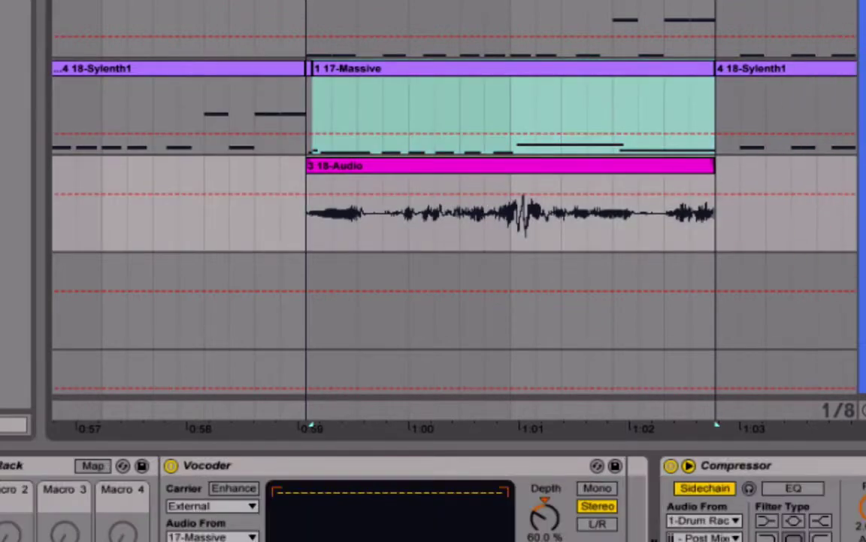
left_click(562, 165)
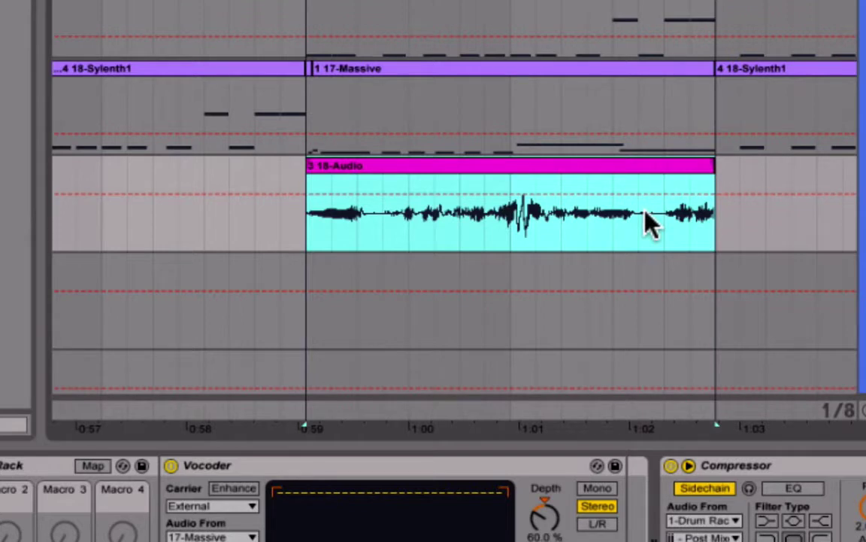
Step: Play the 18-Audio clip from its start, bypassing and re-enabling the Vocoder to compare the dry and vocoded sound
left_click(307, 205)
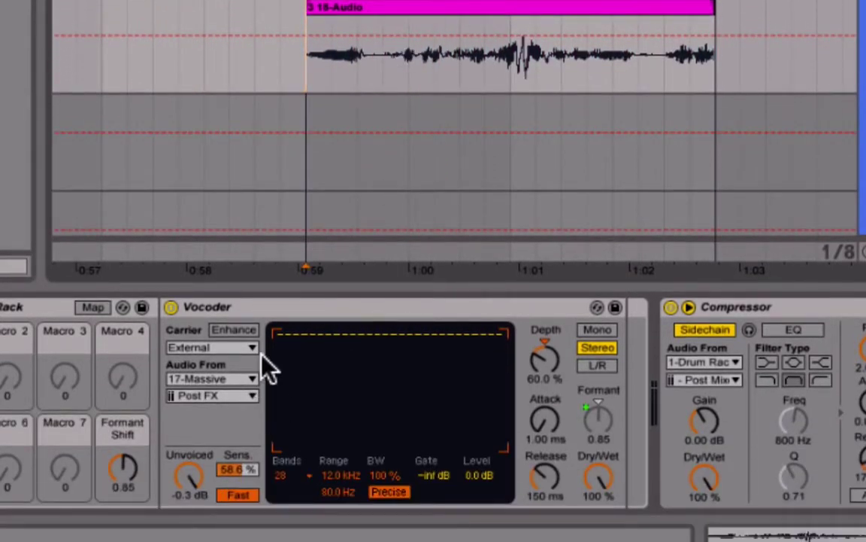
key("space")
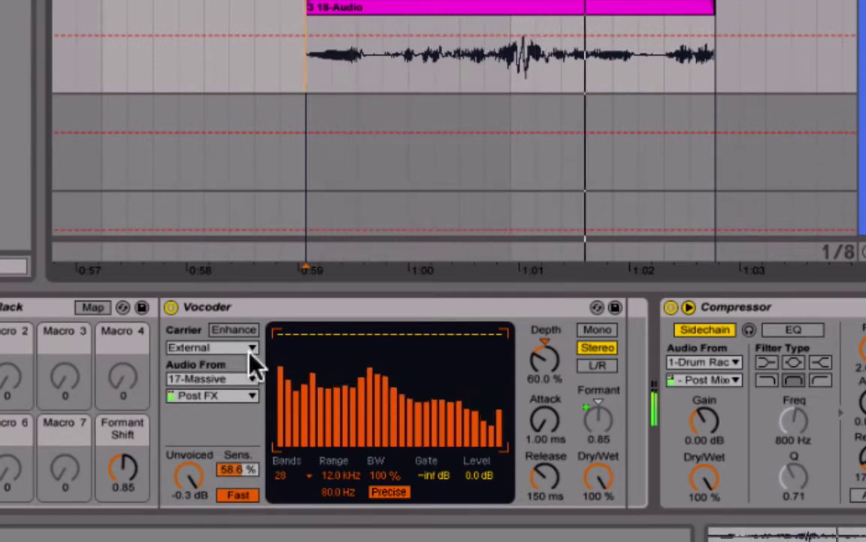
left_click(171, 307)
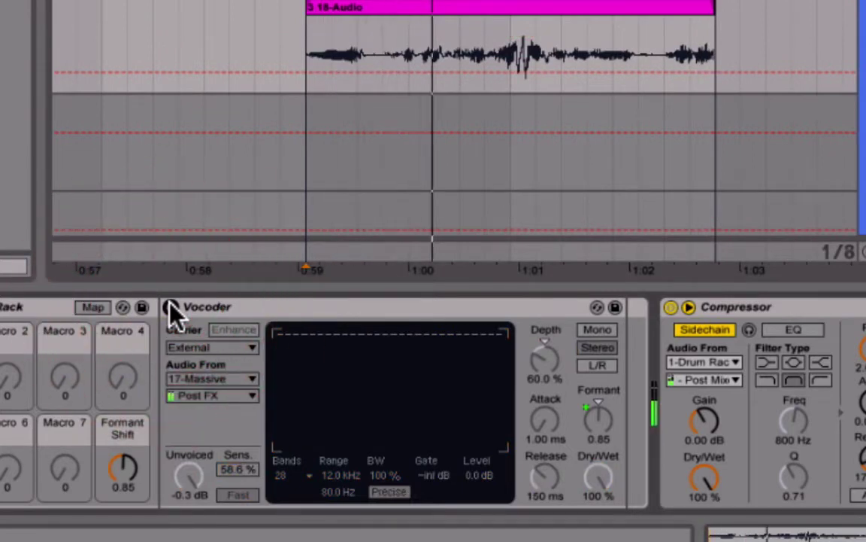
left_click(171, 307)
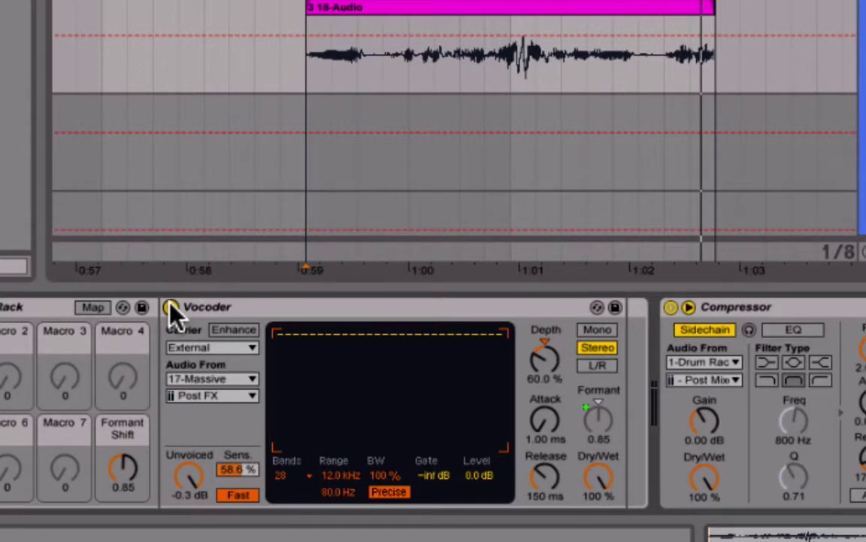
Step: Set the carrier of the Vocoder on the 18 Audio track to External
left_click(472, 25)
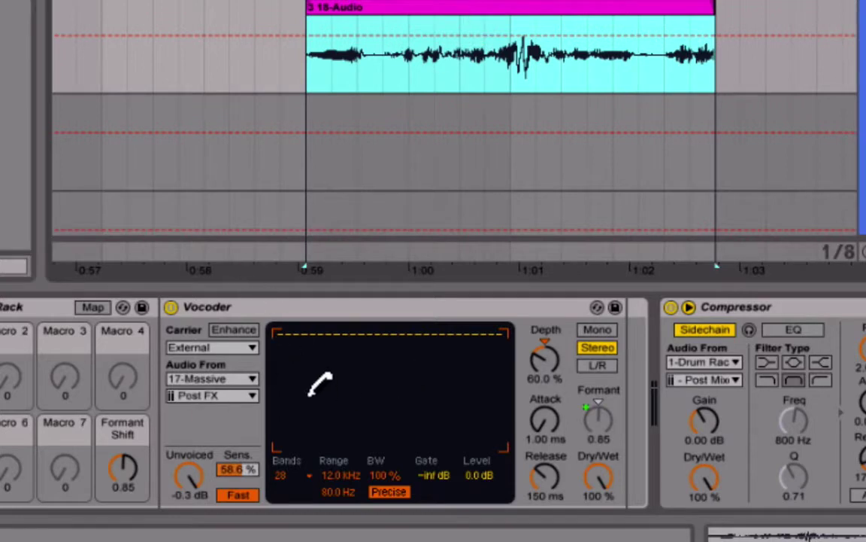
left_click(229, 308)
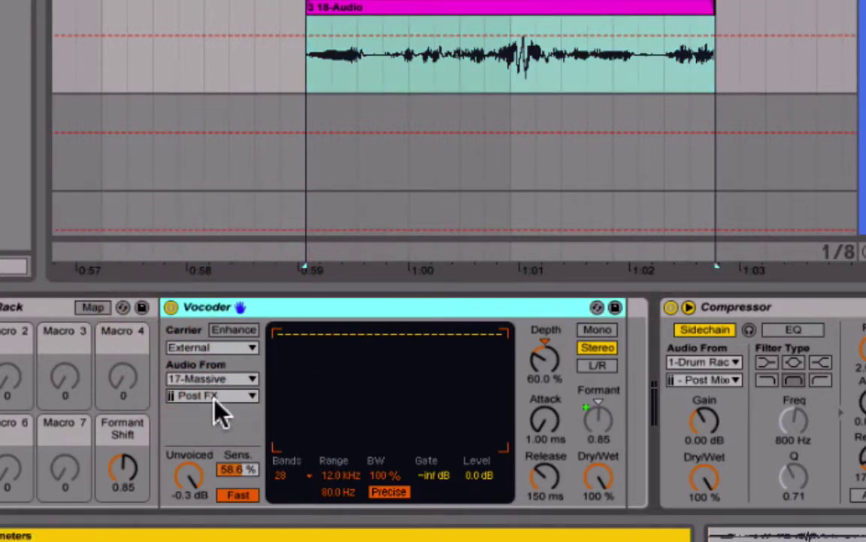
left_click(201, 349)
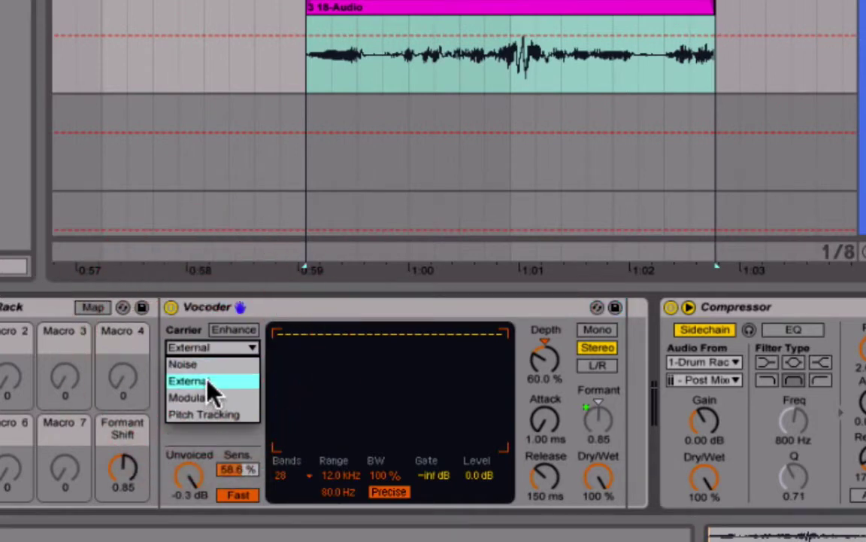
left_click(209, 379)
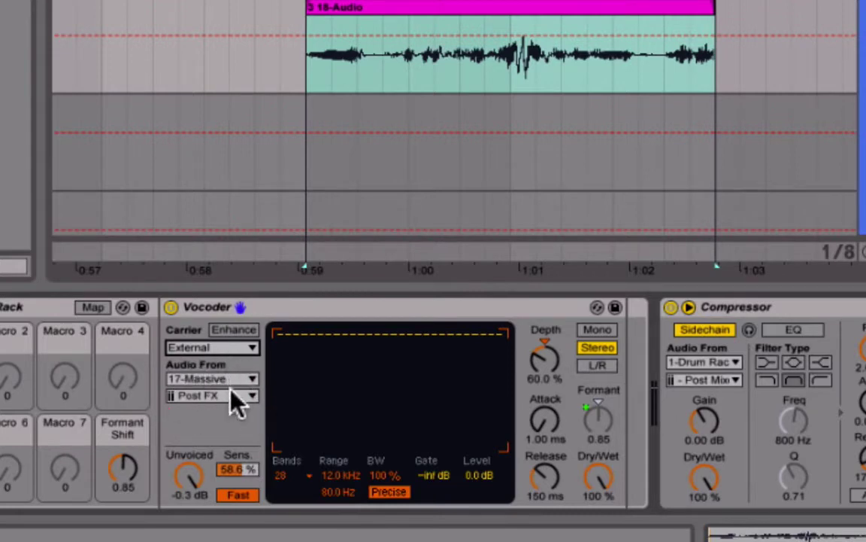
Step: Set the Vocoder's external carrier source to 17-Massive, tapped Post FX
left_click(215, 378)
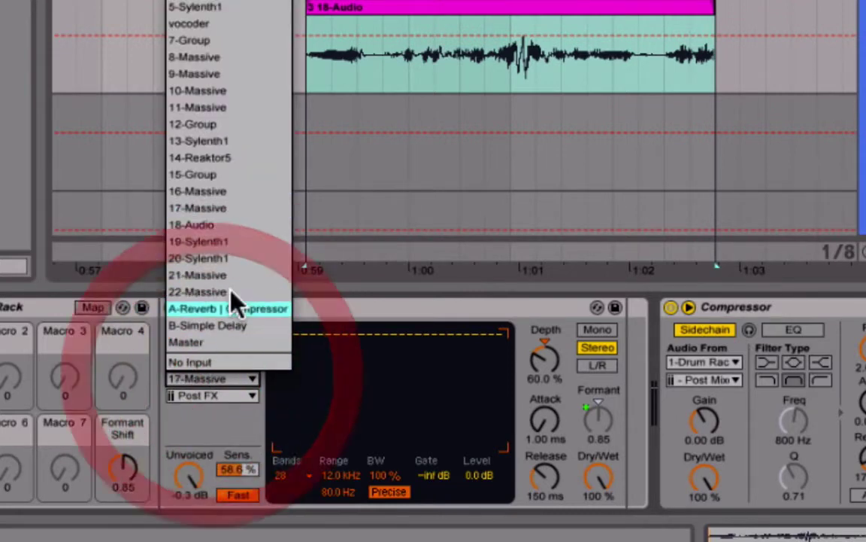
left_click(191, 209)
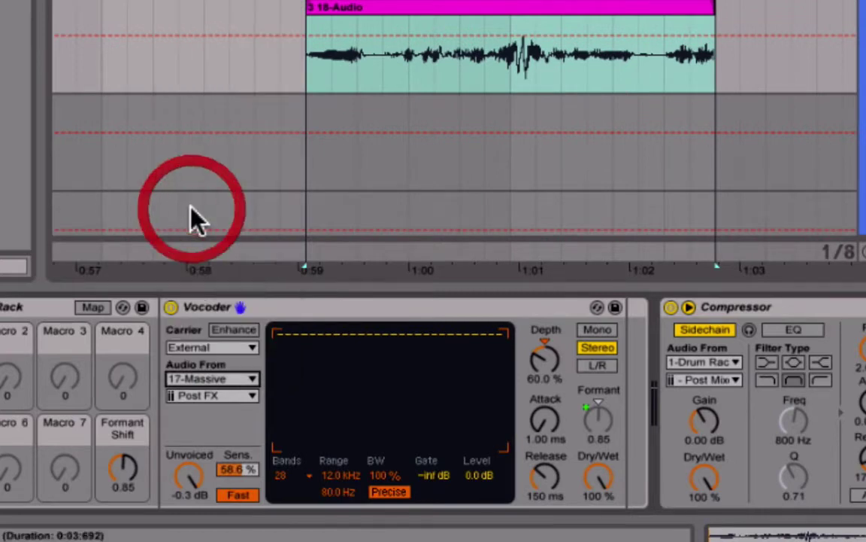
left_click(218, 400)
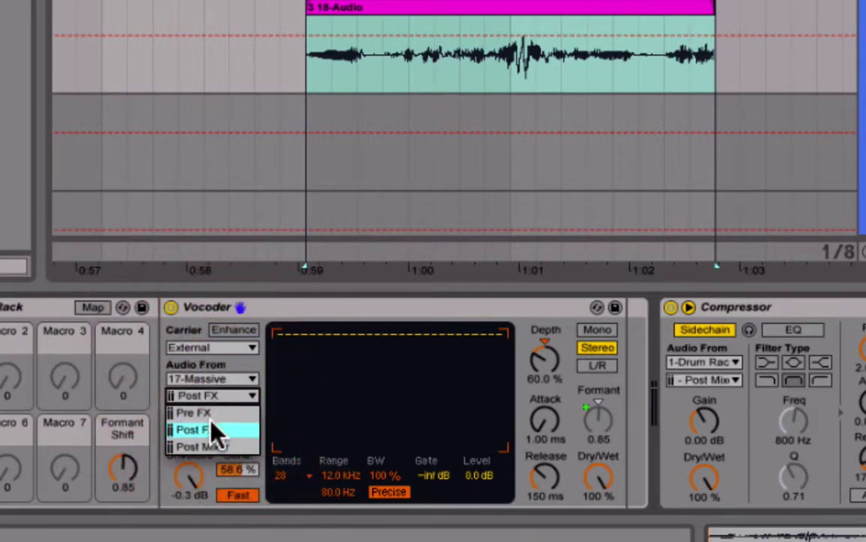
left_click(225, 431)
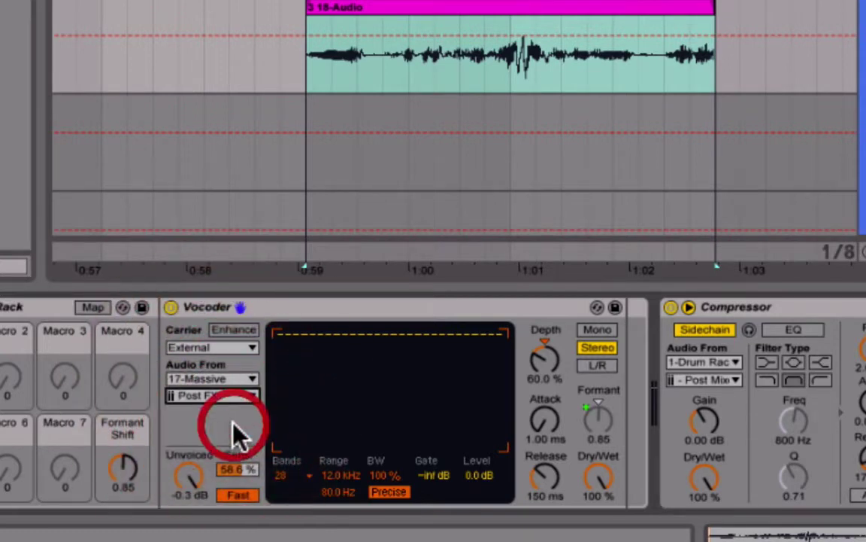
left_click(198, 397)
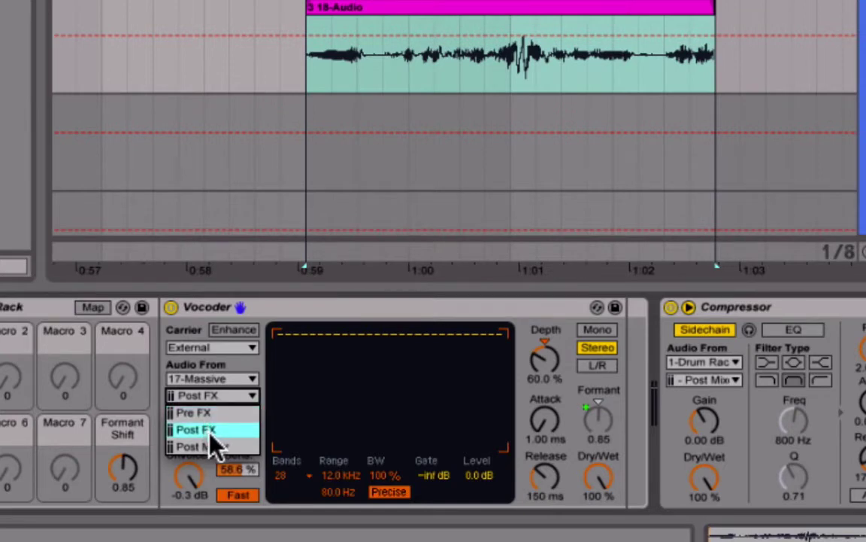
left_click(212, 434)
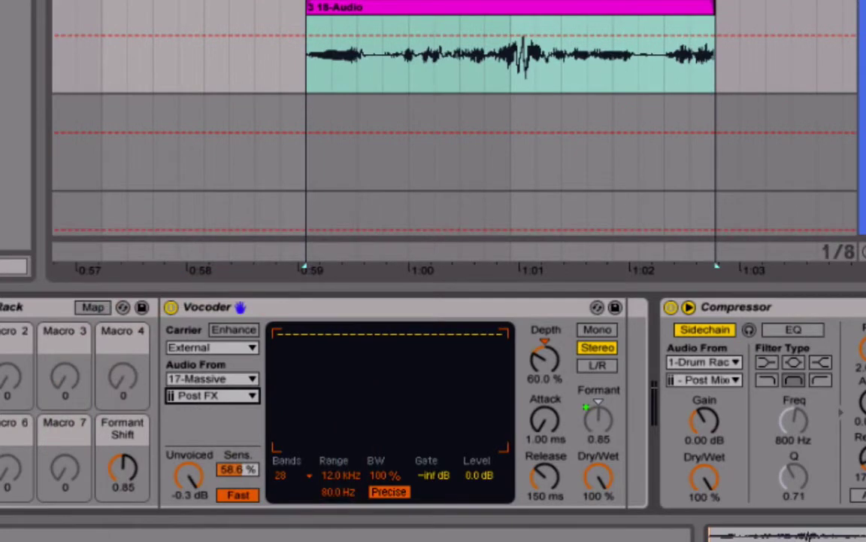
Step: Examine the effects in the 17 Massive device chain, and review the Vocoder's tap point options with Post FX kept
scroll(409, 363, "right", 10)
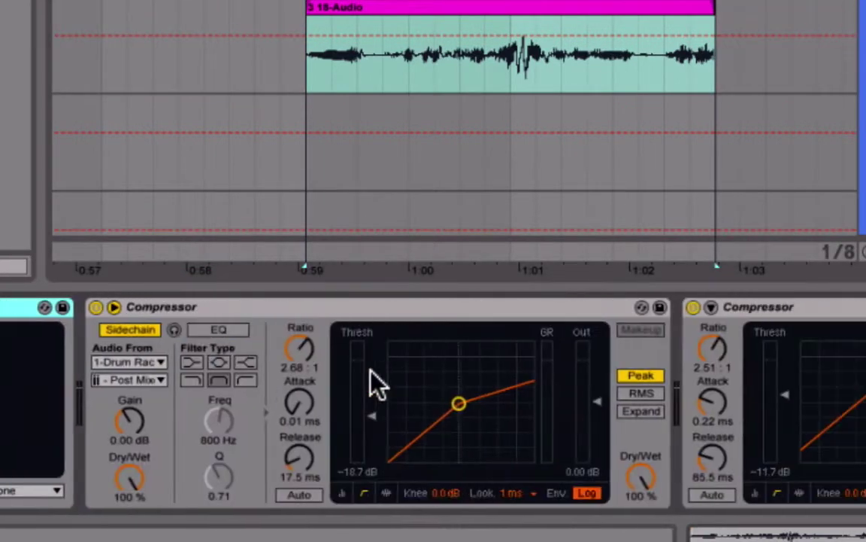
scroll(376, 383, "left", 5)
scroll(410, 380, "right", 5)
scroll(531, 368, "left", 8)
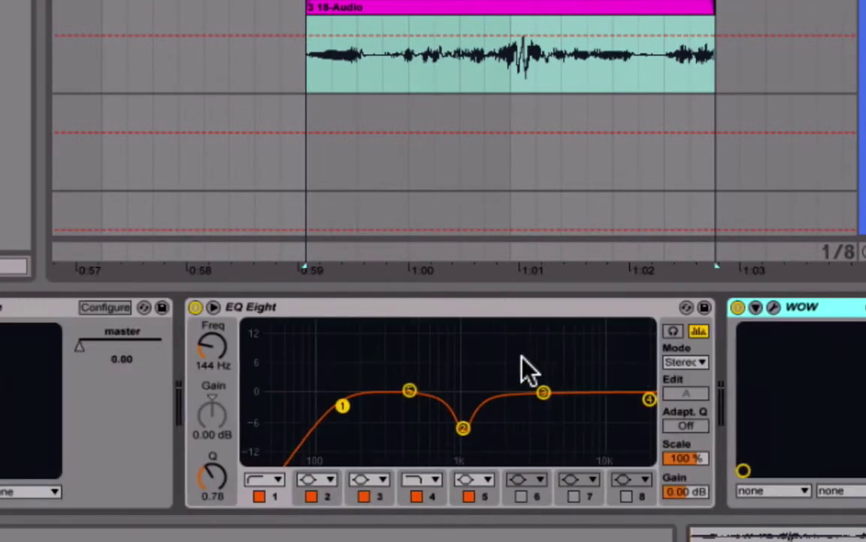
scroll(271, 403, "left", 6)
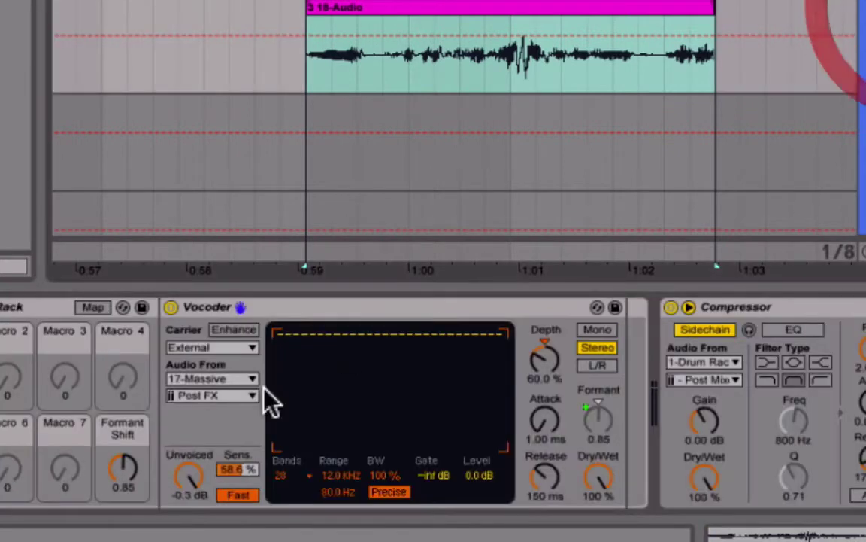
left_click(198, 396)
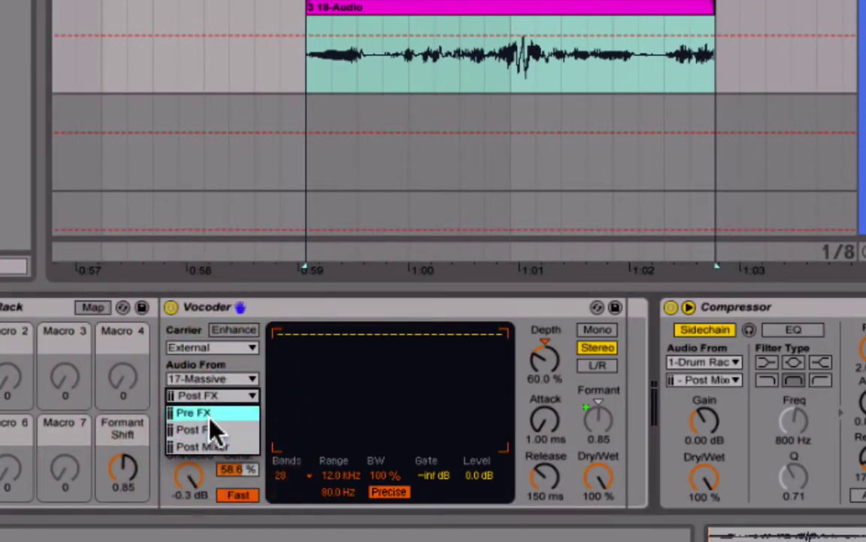
left_click(218, 312)
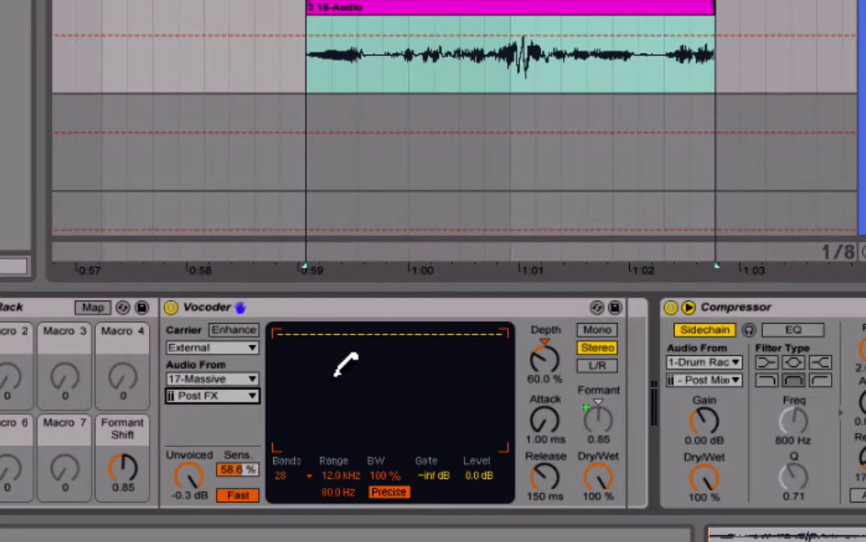
Step: Draw an uneven band-level curve in the Vocoder display, keep 28 bands, and play the clip
left_click(290, 368)
mouse_move(291, 368)
left_mouse_down()
mouse_move(327, 378)
mouse_move(399, 303)
mouse_move(468, 415)
mouse_move(489, 354)
left_mouse_up()
left_click(289, 476)
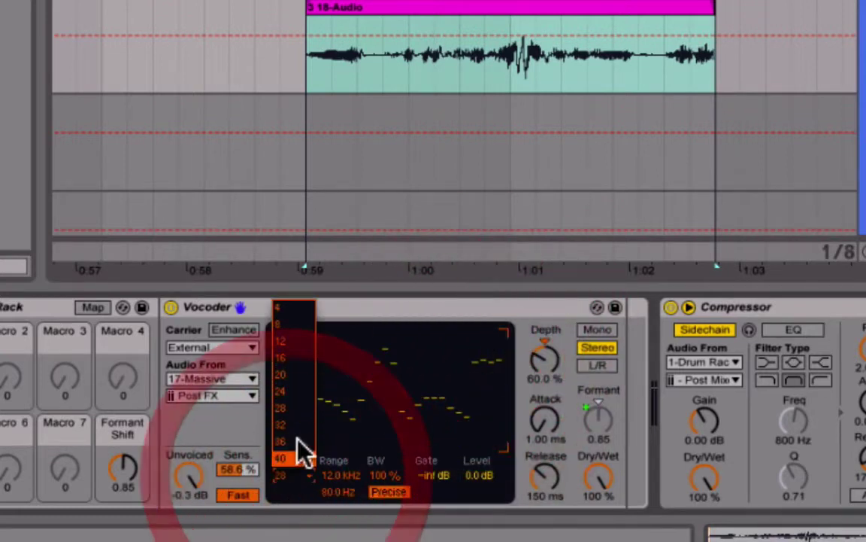
left_click(300, 400)
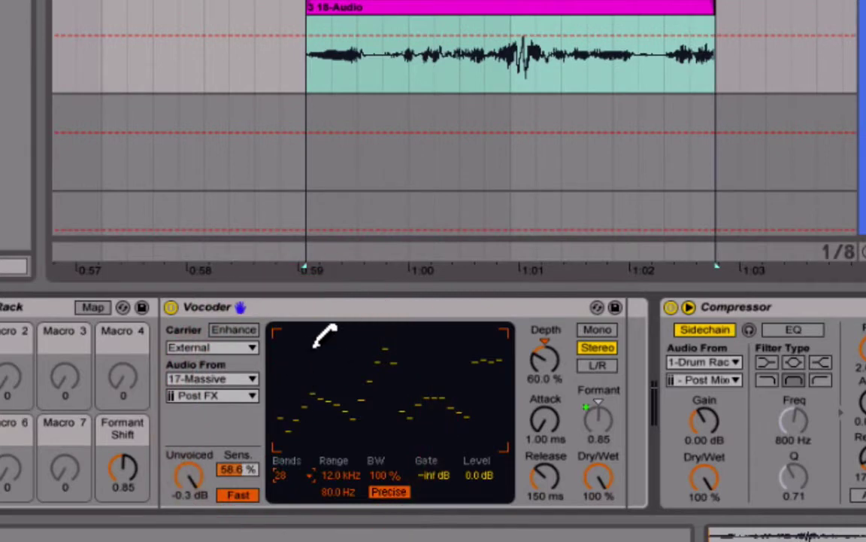
key("space")
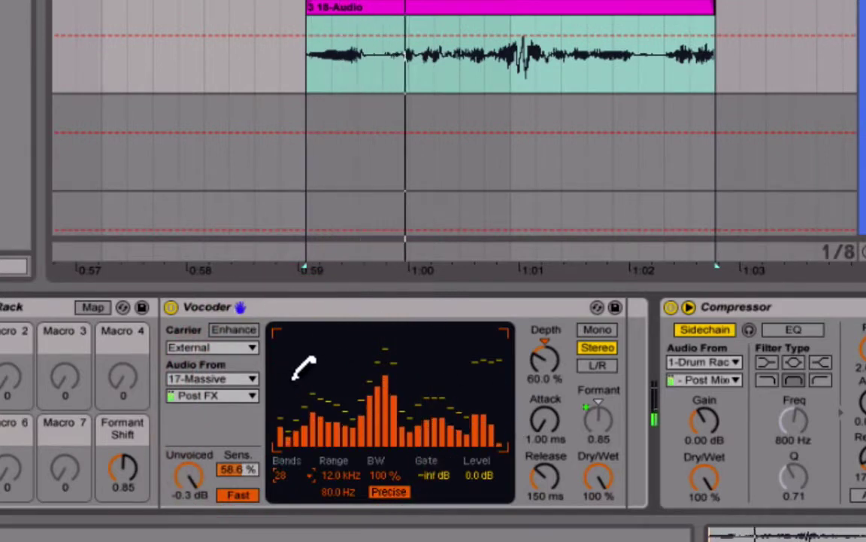
Step: Redraw the Vocoder's band levels as a flat line at the maximum across all bands
mouse_move(292, 366)
left_mouse_down()
mouse_move(510, 412)
mouse_move(448, 360)
mouse_move(333, 451)
mouse_move(468, 349)
mouse_move(404, 389)
mouse_move(315, 360)
mouse_move(467, 400)
mouse_move(340, 280)
left_mouse_up()
left_click_drag(280, 315, 526, 299)
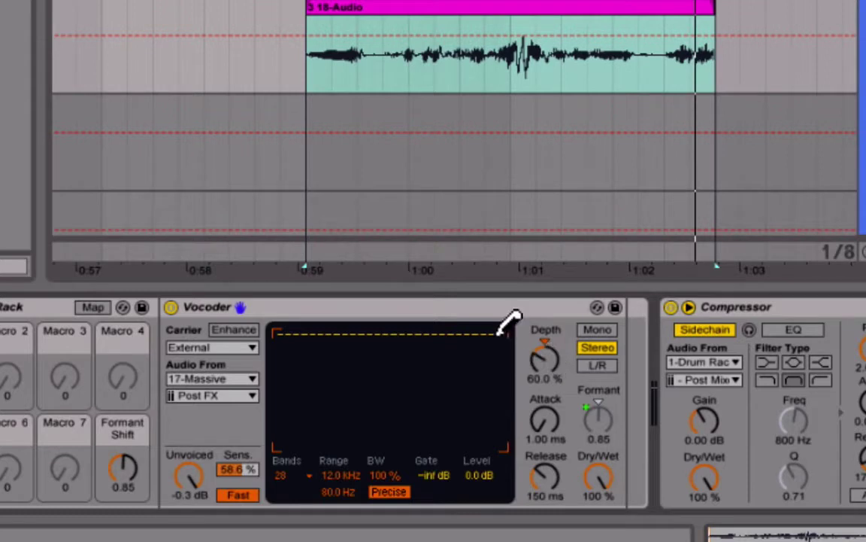
Step: Review the Vocoder's list of carrier source tracks and keep 17-Massive
left_click(202, 380)
left_click(203, 388)
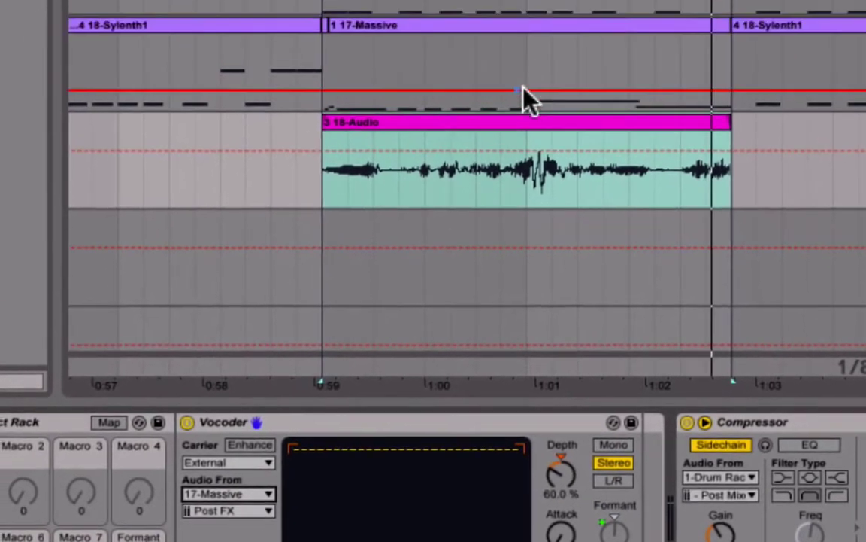
Step: Try the Vocoder's Depth at 0% while the clip plays, and return it to 60%
left_click(487, 128)
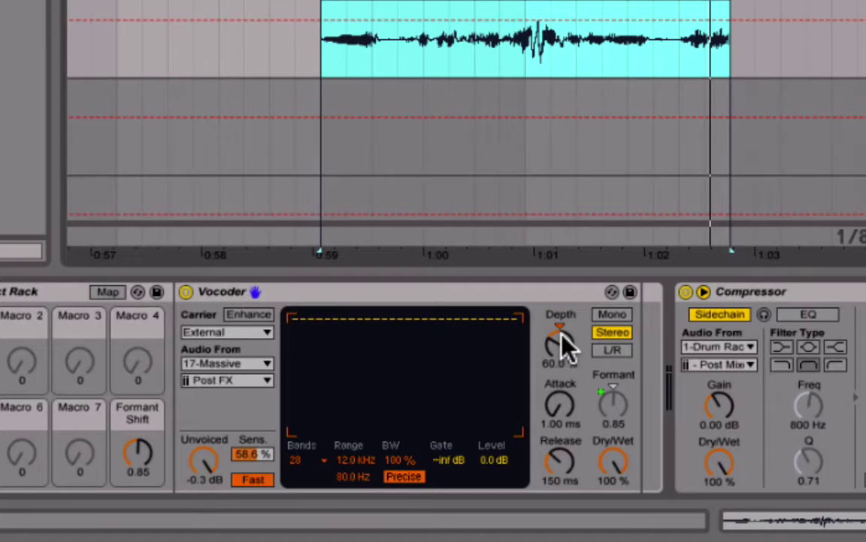
left_click_drag(562, 348, 562, 391)
key("space")
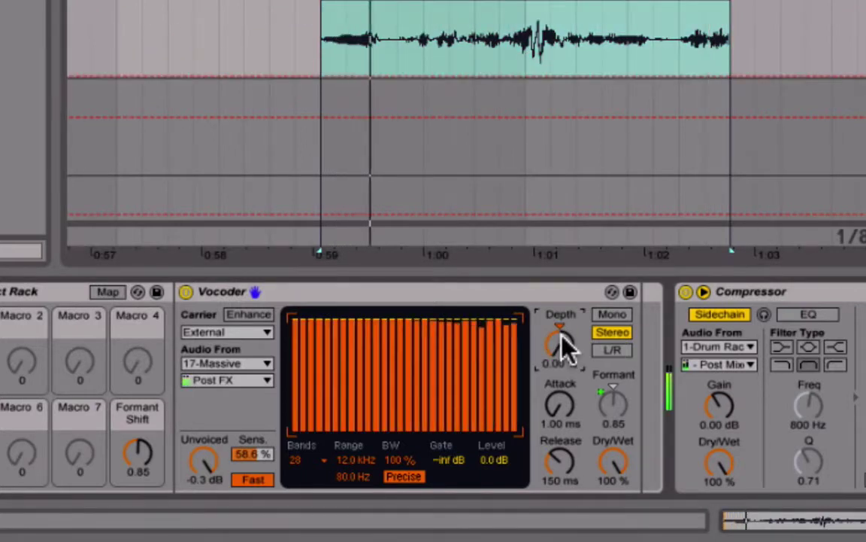
left_click_drag(560, 345, 560, 305)
key("space")
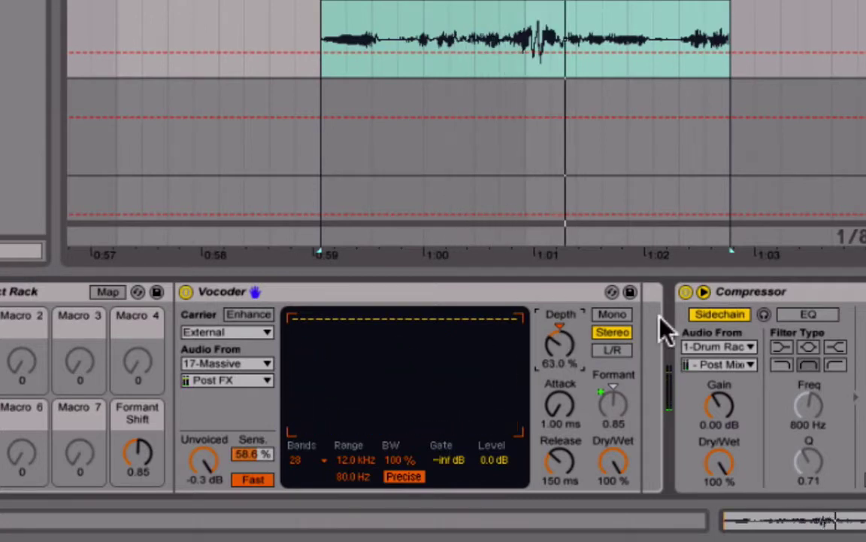
left_click_drag(565, 332, 565, 337)
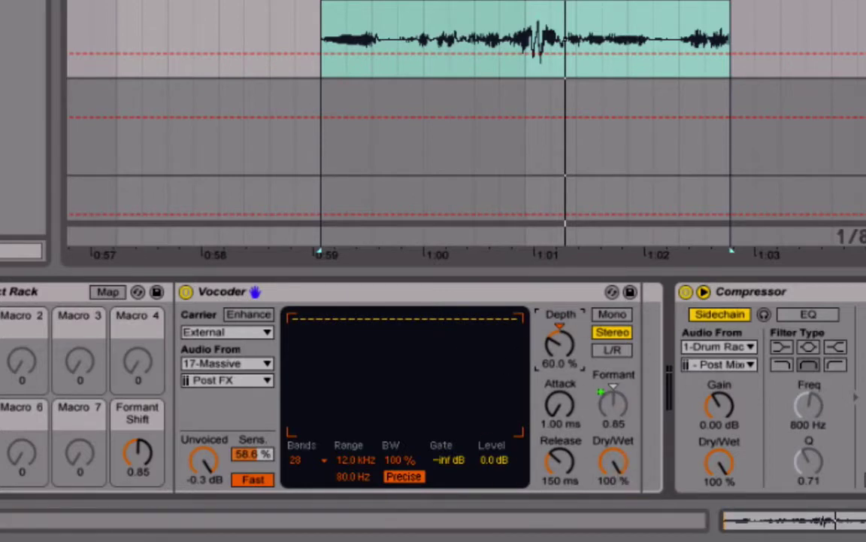
Step: Review the MIDI mappings with the Vocoder selected, and leave MIDI map mode
left_click(285, 292)
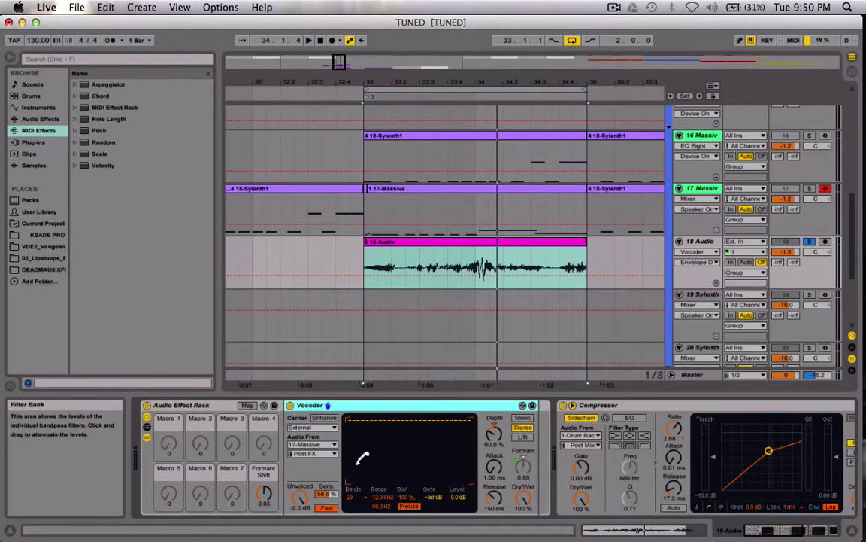
key("super+m")
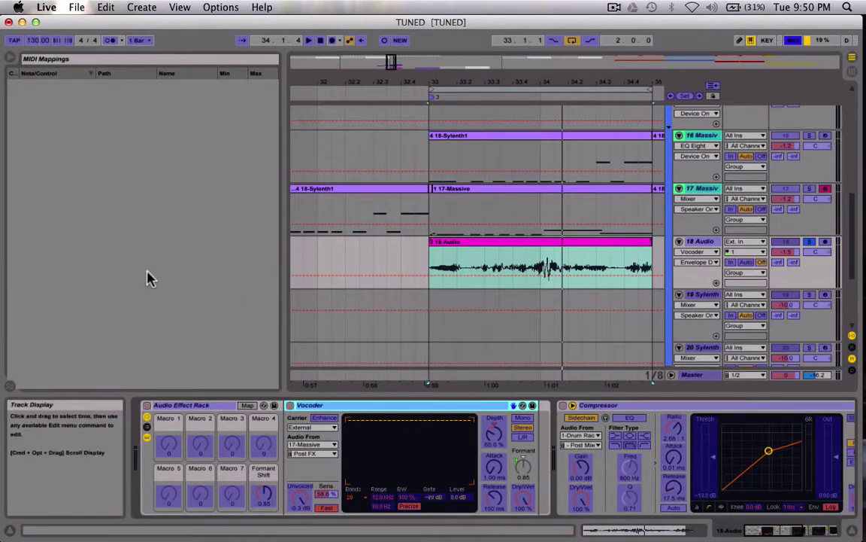
key("super+m")
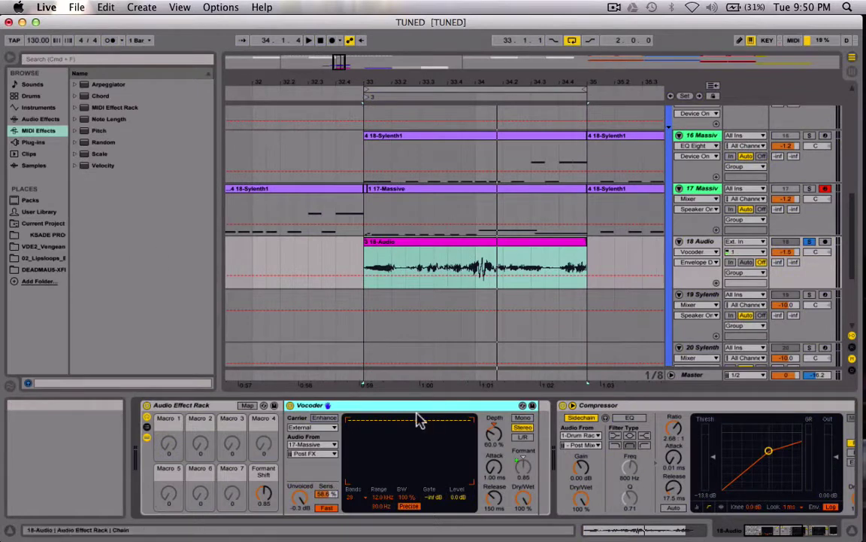
left_click(331, 404)
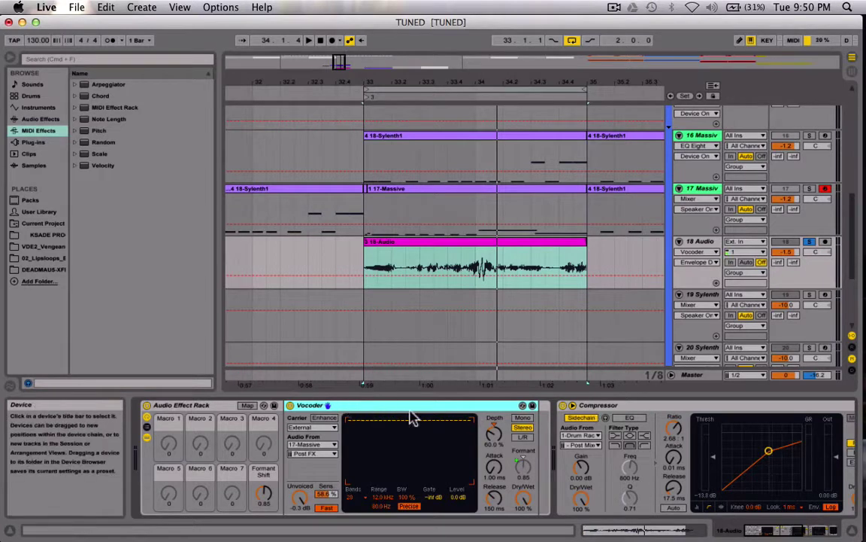
Step: Group the sidechained Compressor into an Audio Effect Rack with macro controls shown, and fold the Compressor inside it
left_click(672, 405)
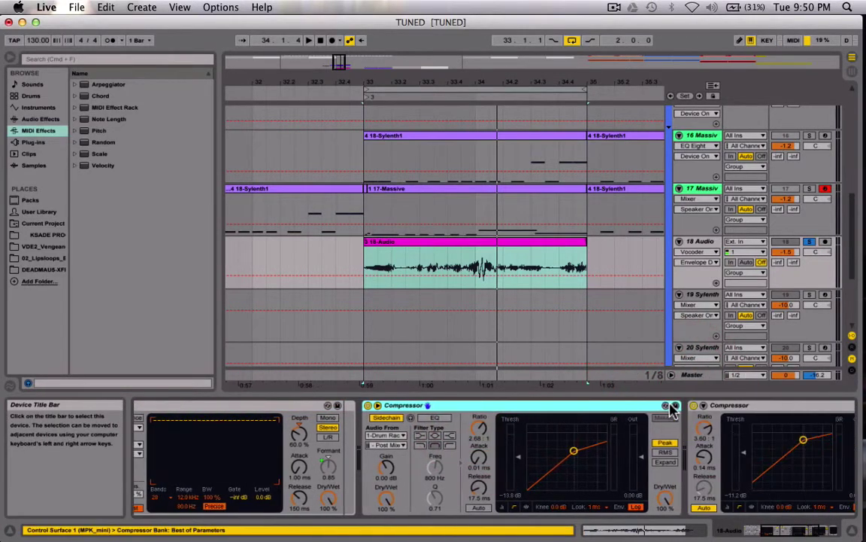
key("super+g")
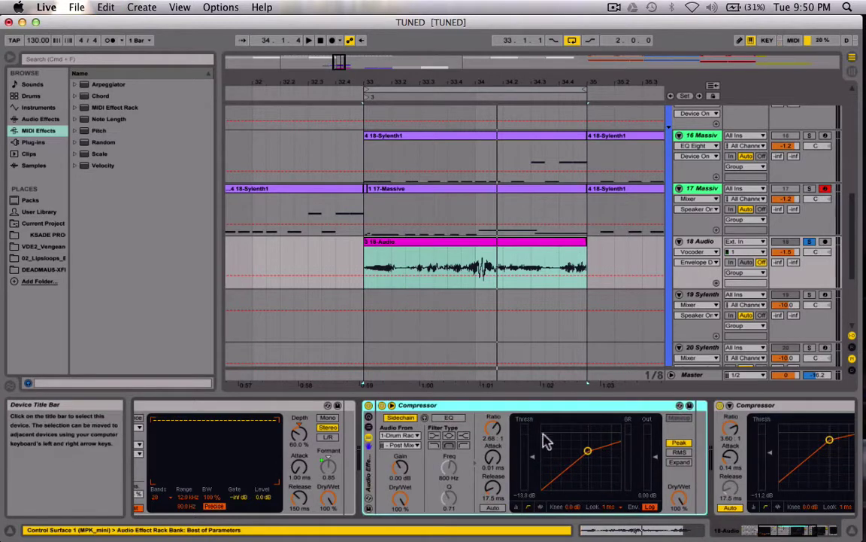
left_click(368, 425)
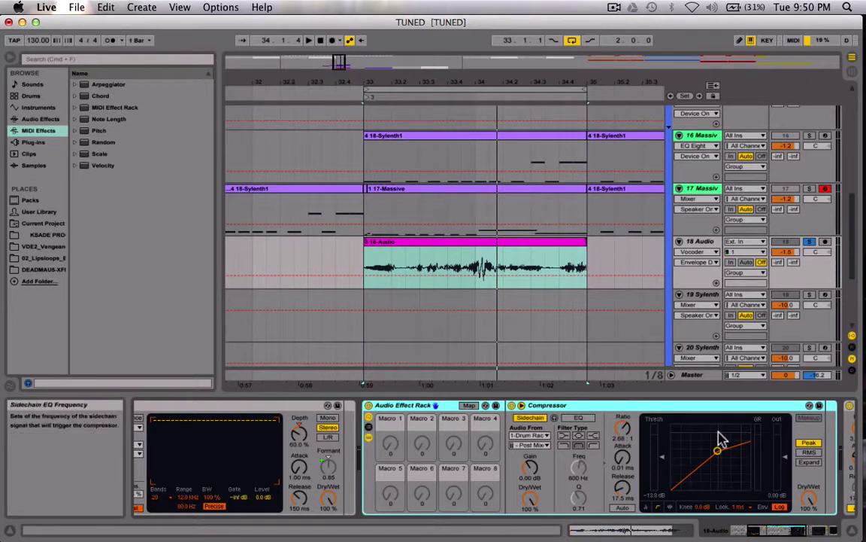
left_click(367, 451)
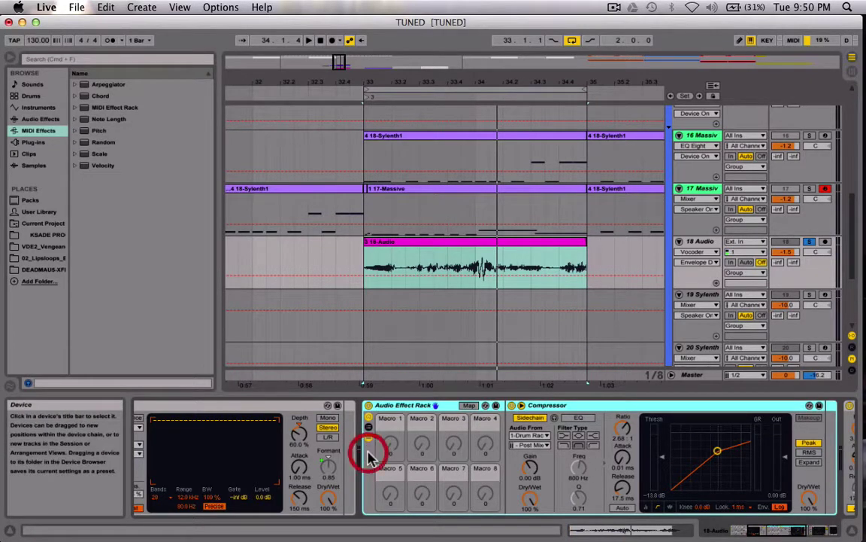
left_click(582, 411)
scroll(399, 458, "left", 3)
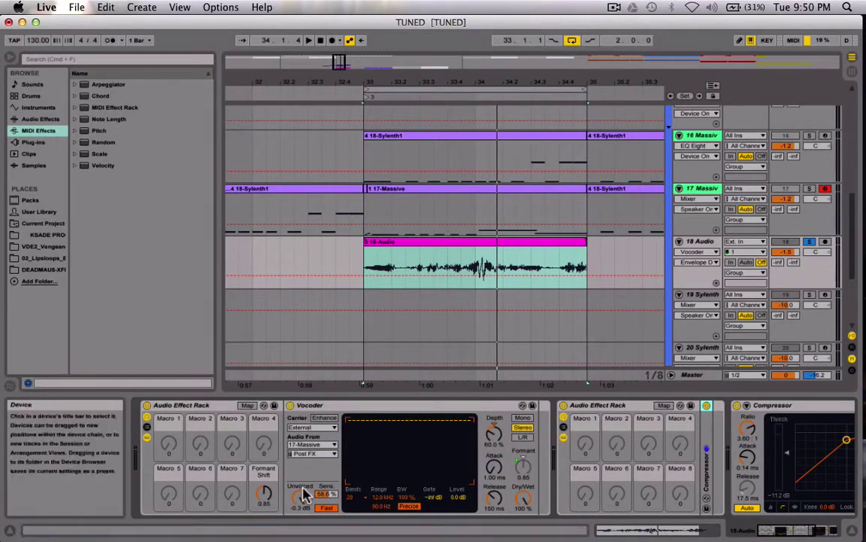
Step: Check the macro mappings of the Vocoder's rack, and set its Formant Shift macro to -0.85 during playback
left_click(248, 406)
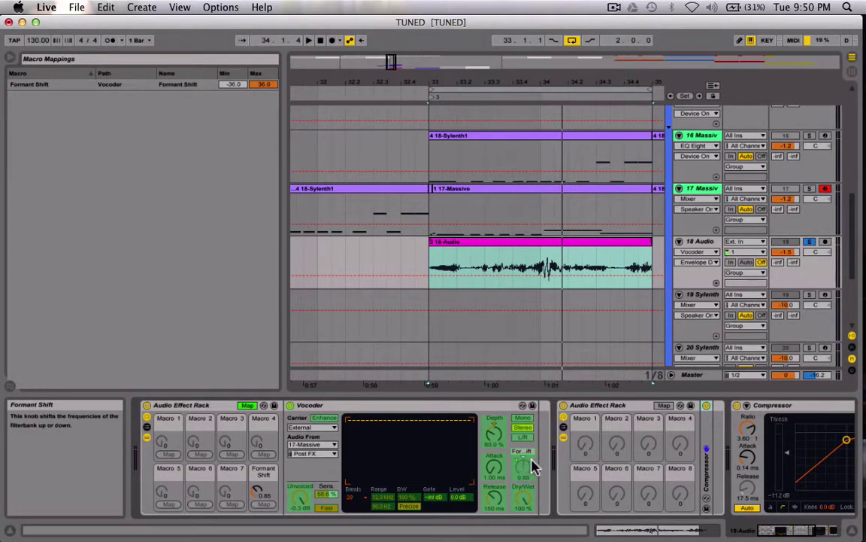
left_click(248, 406)
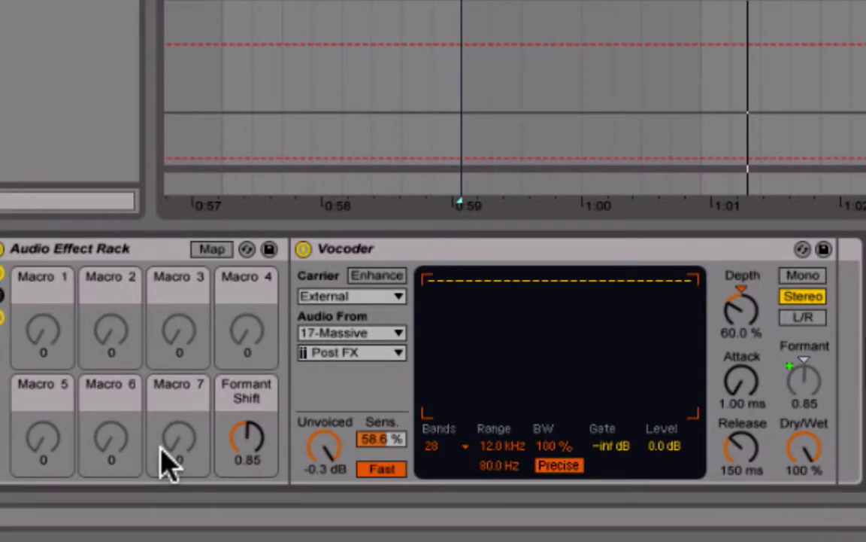
key("space")
mouse_move(247, 438)
left_mouse_down()
mouse_move(247, 413)
mouse_move(246, 462)
mouse_move(247, 413)
mouse_move(246, 459)
mouse_move(246, 439)
left_mouse_up()
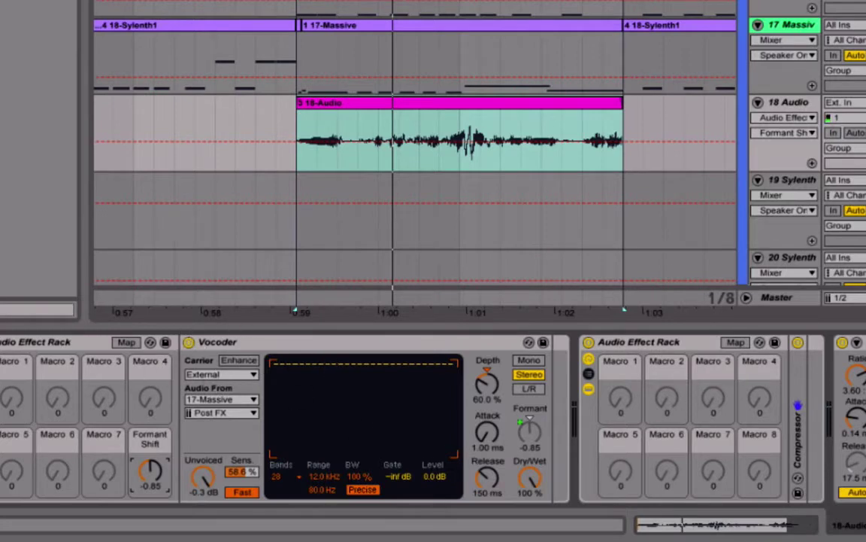
Step: Show the Formant Shift automation on the 18 Audio track and draw a stepped envelope over the vocal clip's second half during playback
left_click(861, 382)
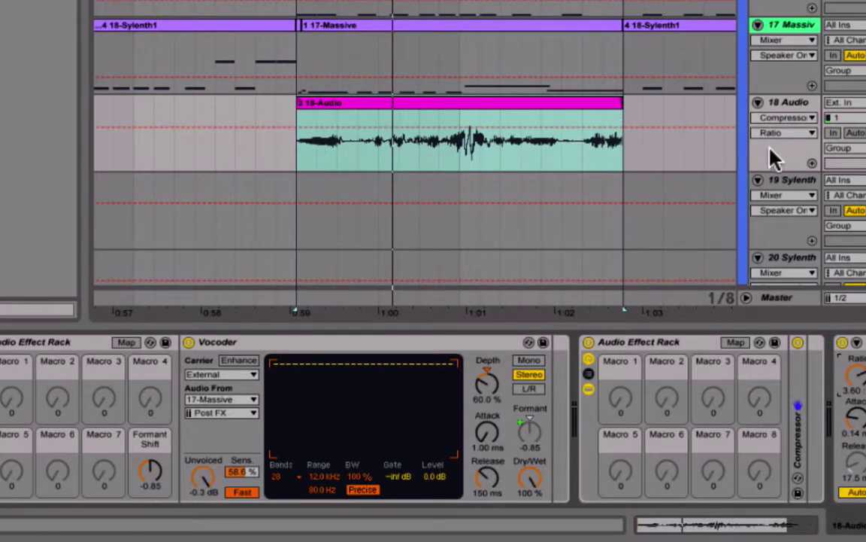
left_click(149, 474)
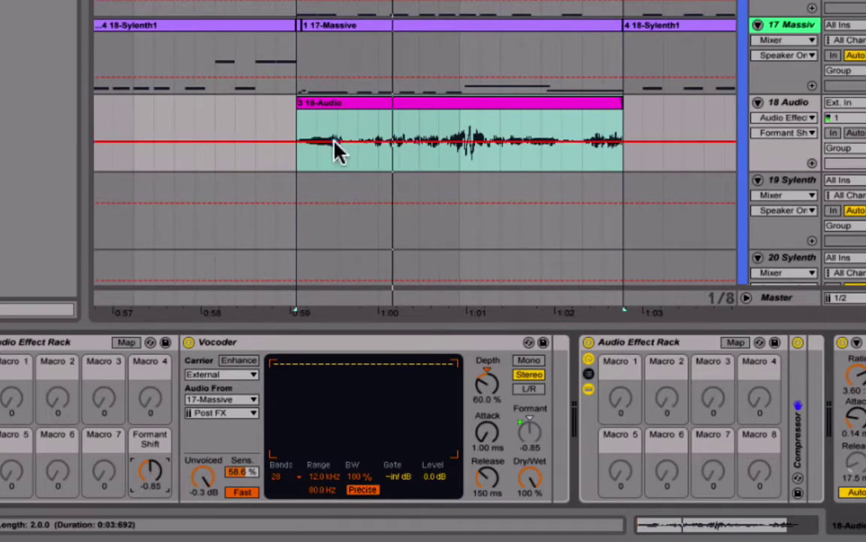
key("b")
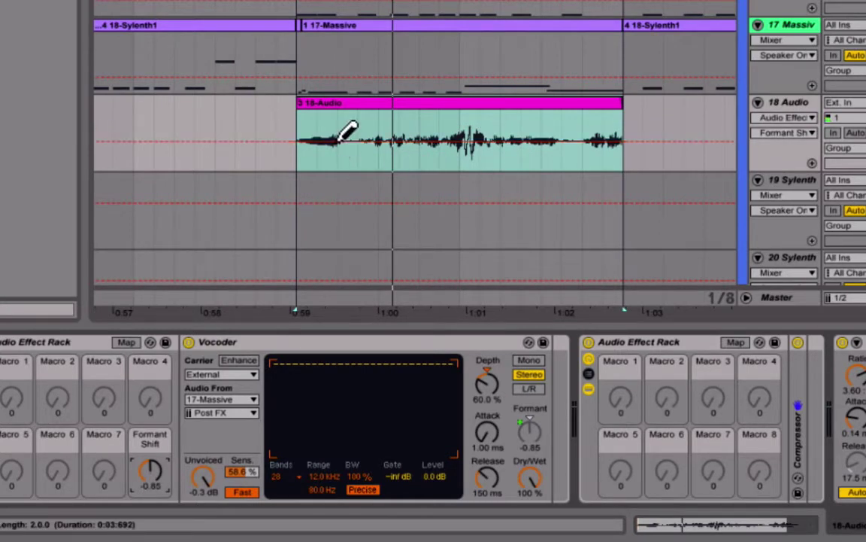
key("b")
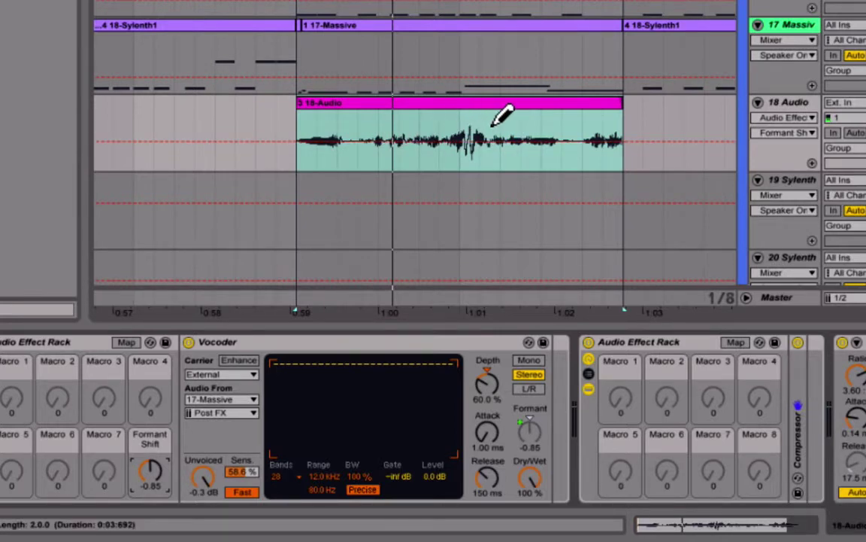
mouse_move(481, 124)
left_mouse_down()
mouse_move(485, 111)
mouse_move(519, 113)
mouse_move(538, 139)
mouse_move(566, 155)
mouse_move(584, 149)
left_mouse_up()
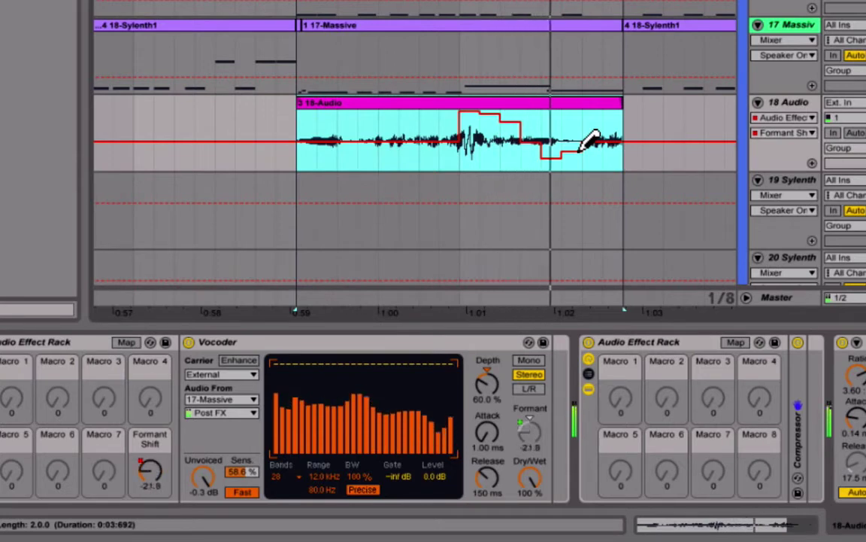
key("space")
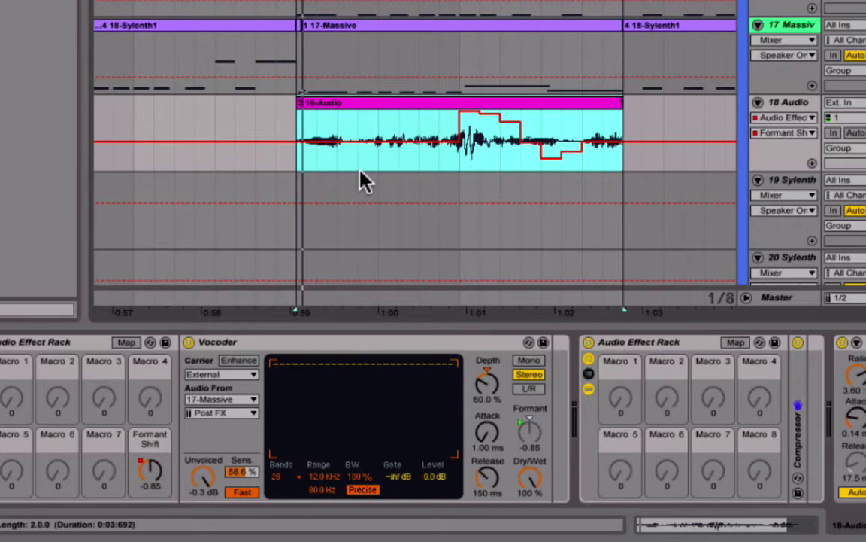
Step: Remove intermediate breakpoints so the Formant Shift envelope slopes from its peak down to its lowest step, and play the clip
left_click(491, 123)
left_click(503, 125)
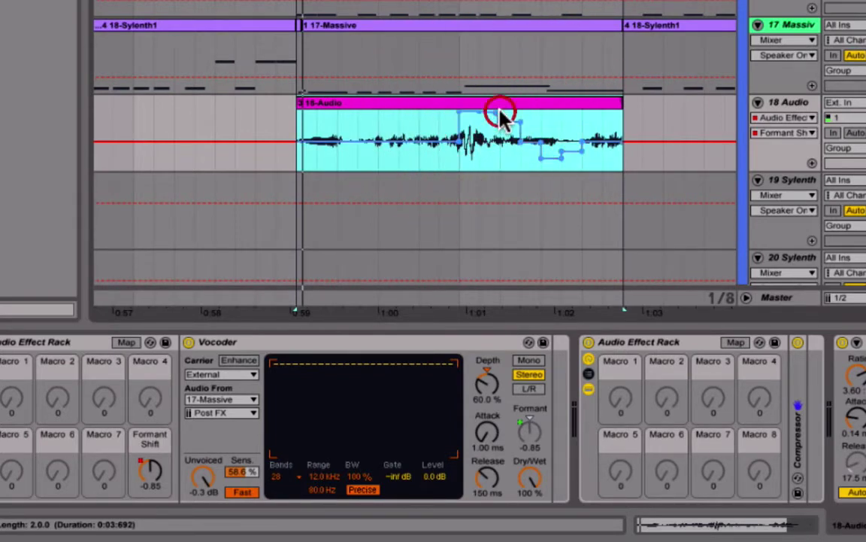
left_click(503, 120)
left_click(504, 120)
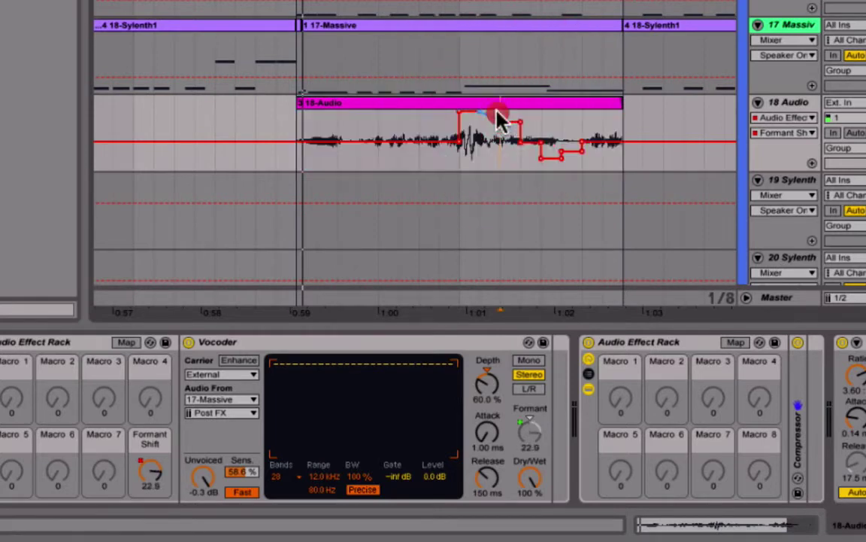
left_click(498, 118)
left_click(517, 124)
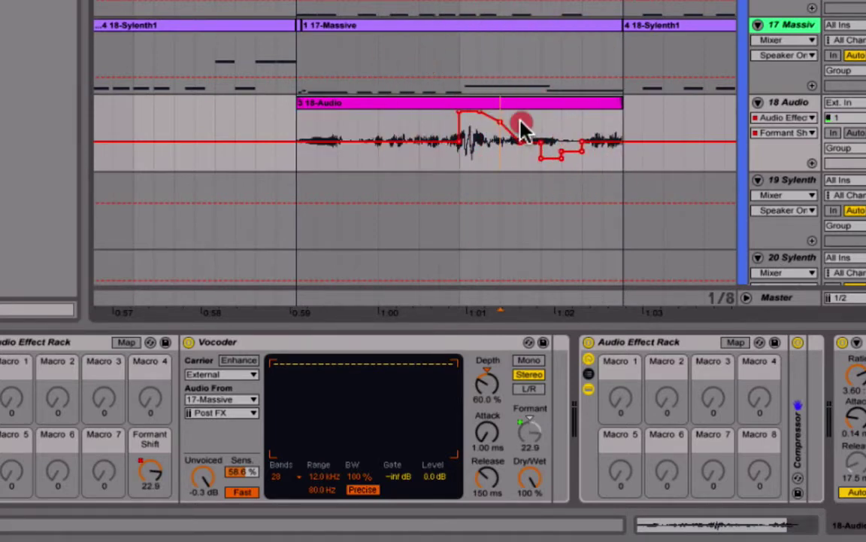
left_click_drag(518, 124, 540, 142)
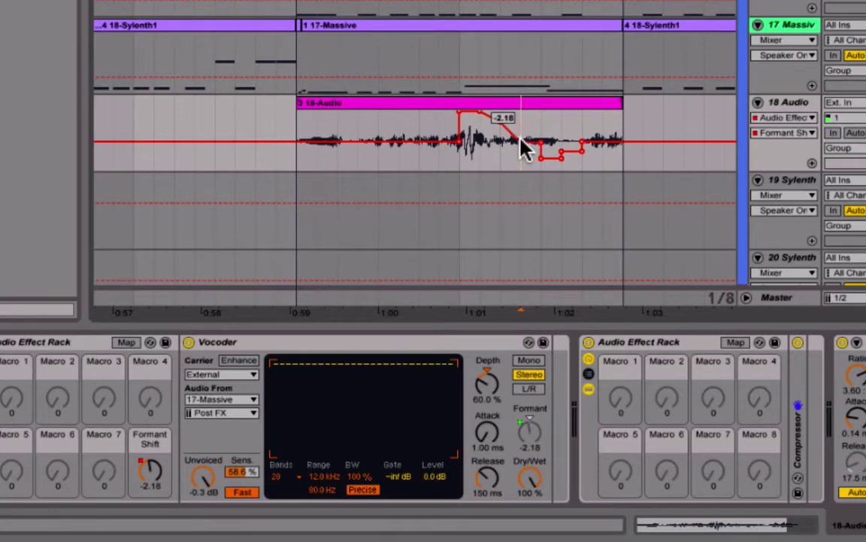
left_click(521, 143)
left_click(541, 143)
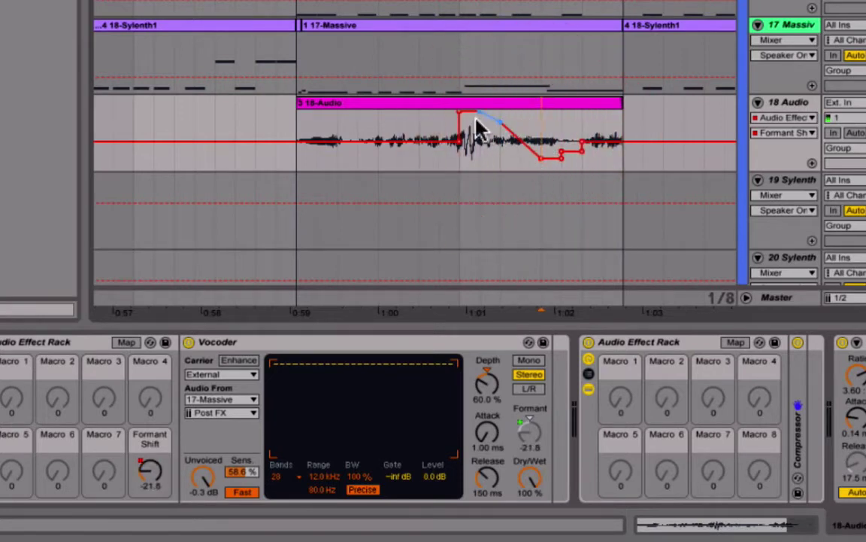
left_click(500, 125)
key("space")
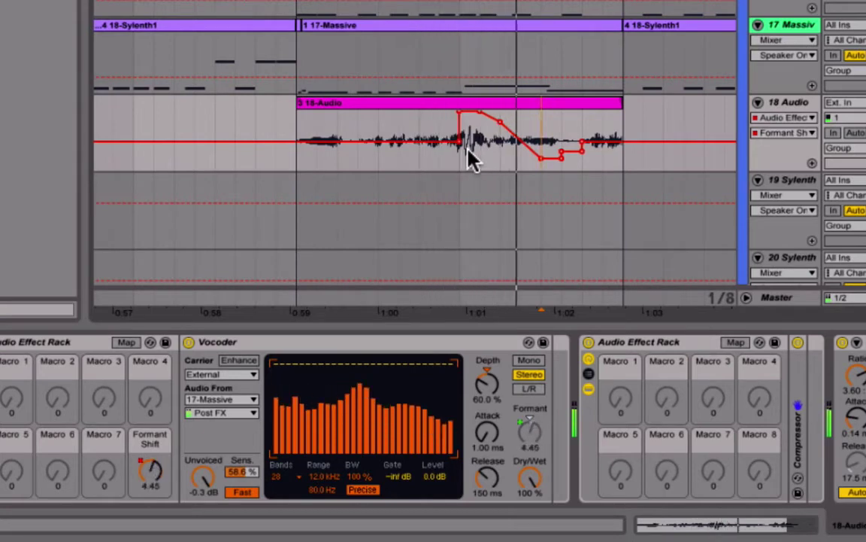
key("space")
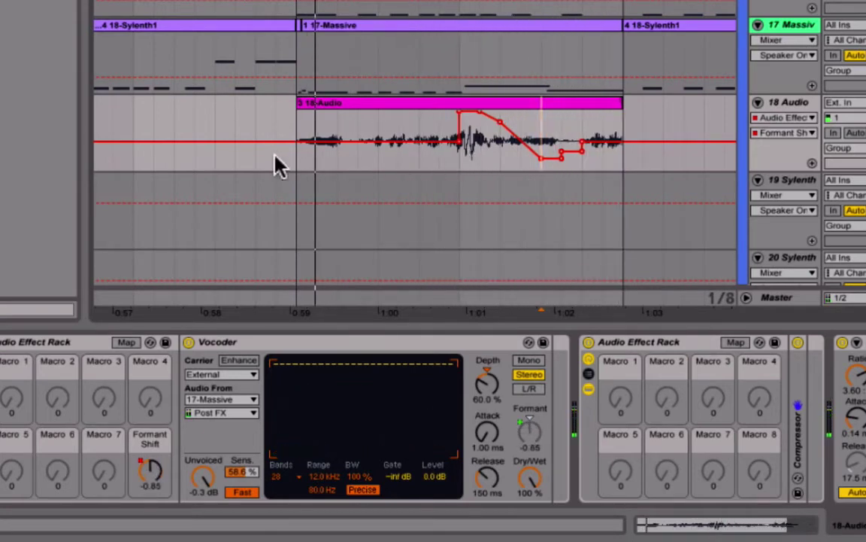
Step: Delete the Formant Shift automation envelope across the whole vocal clip
left_click_drag(296, 167, 632, 167)
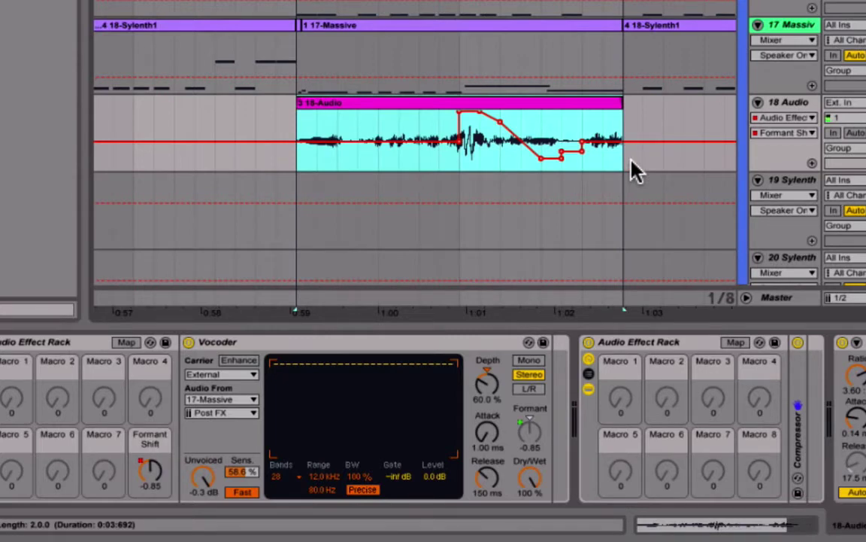
right_click(472, 114)
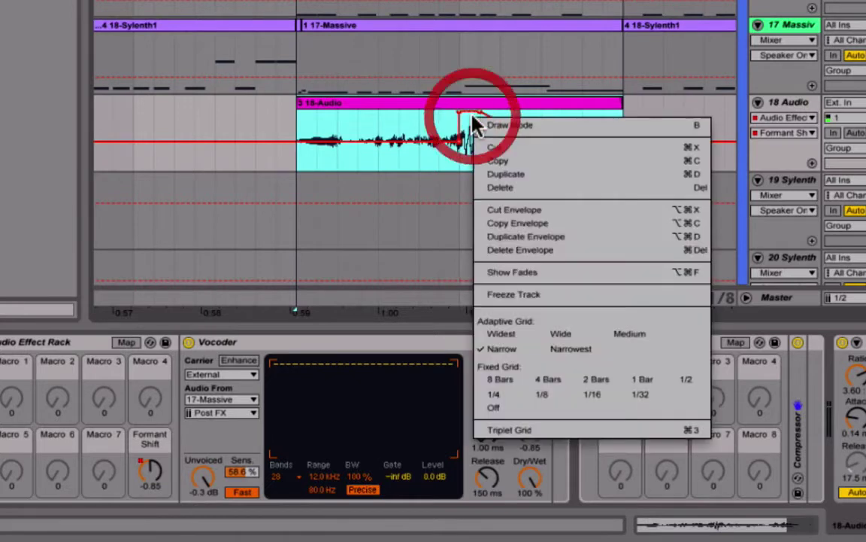
left_click(517, 250)
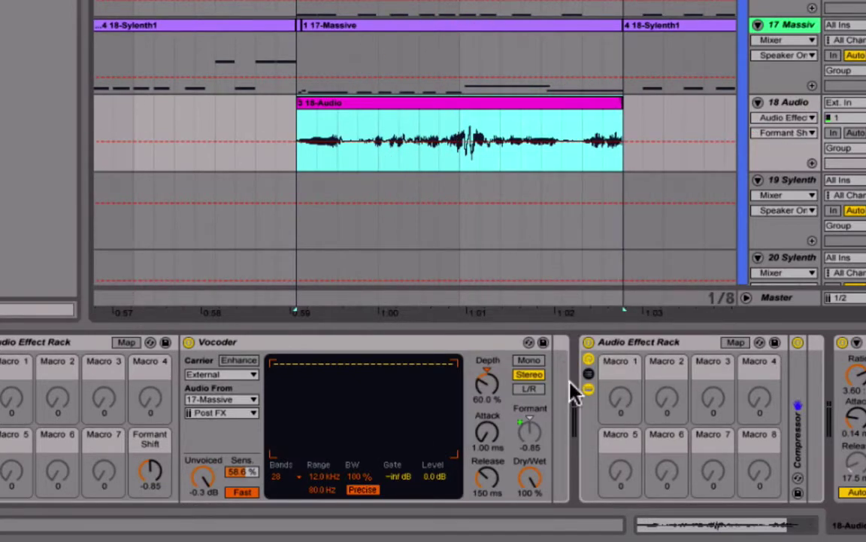
Step: Unfold the Compressor in the second Audio Effect Rack, and open the Sausage Fattener plug-in window
scroll(570, 387, "right", 5)
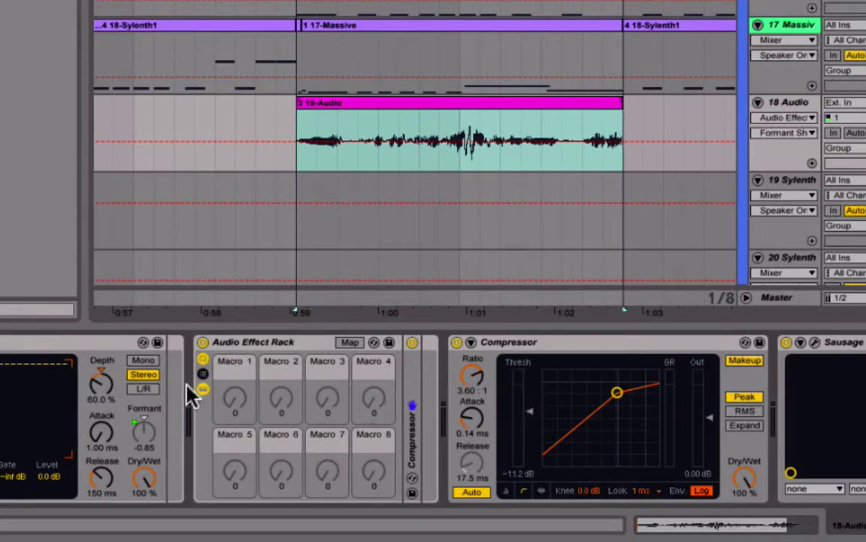
left_click(416, 436)
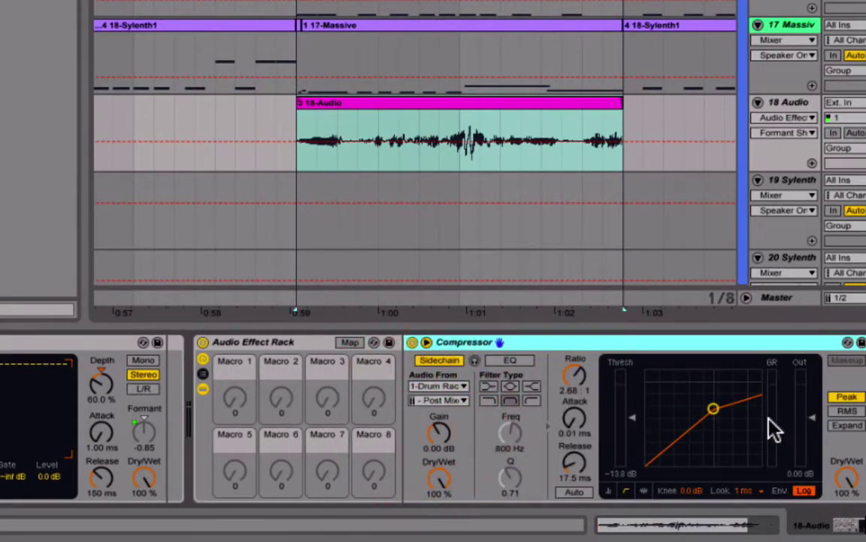
scroll(769, 426, "right", 6)
left_click(816, 343)
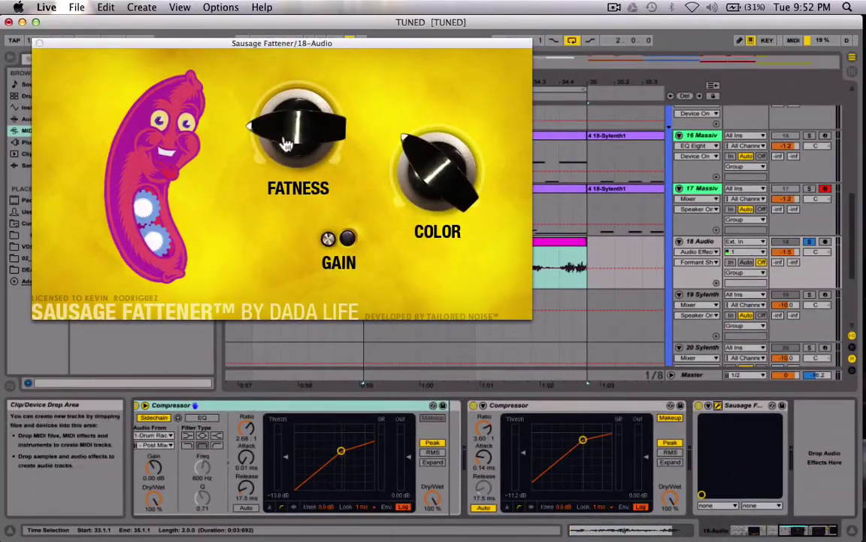
Step: Close the Sausage Fattener window, solo the 17 Massive track and show its device chain through to the last Compressor
left_click(39, 44)
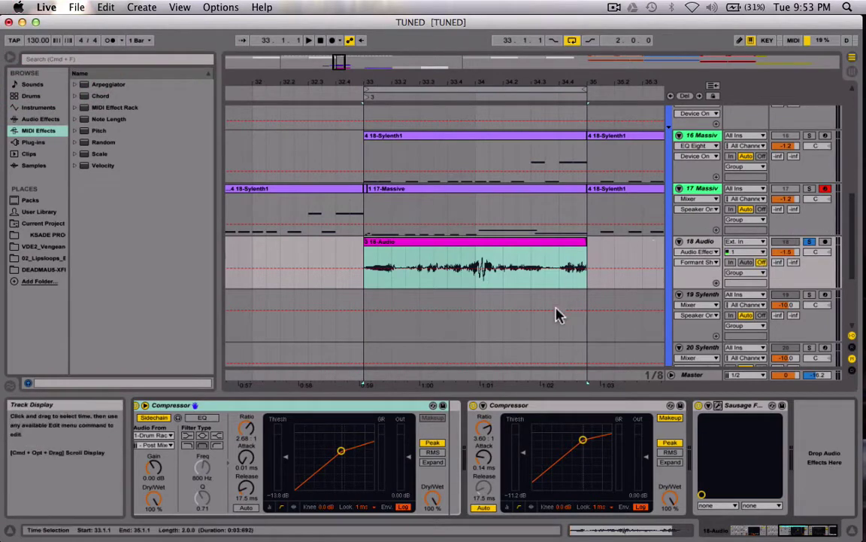
left_click(503, 280)
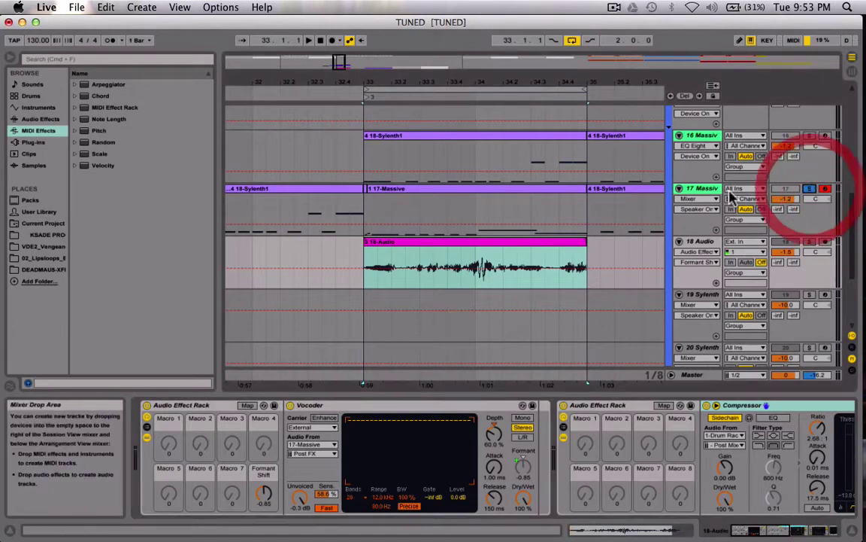
left_click(698, 188)
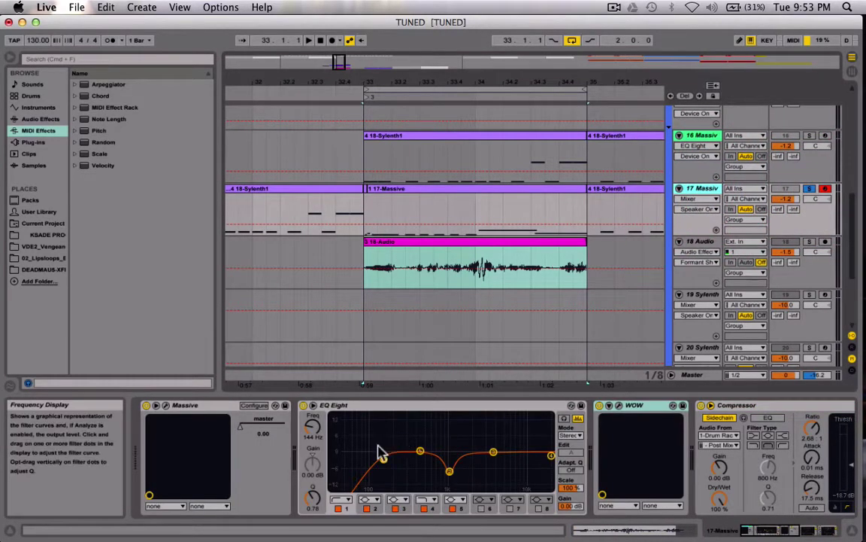
scroll(381, 453, "right", 5)
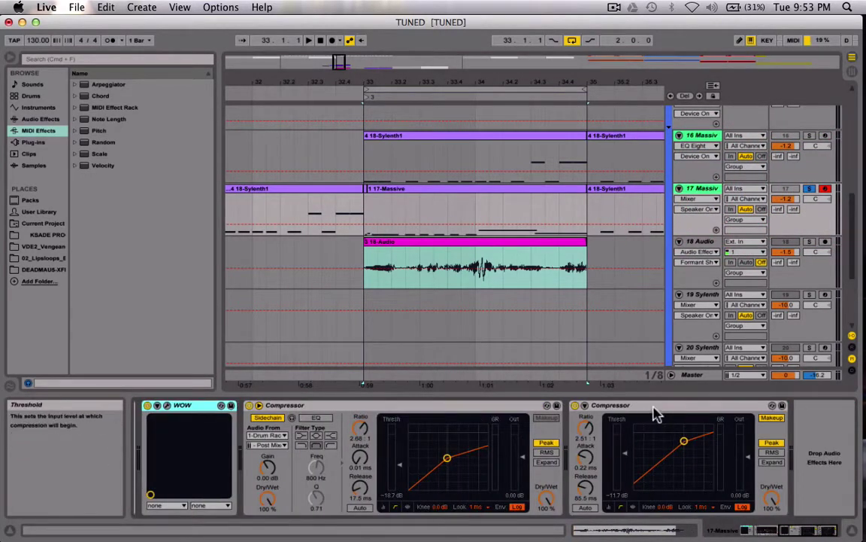
scroll(482, 438, "left", 2)
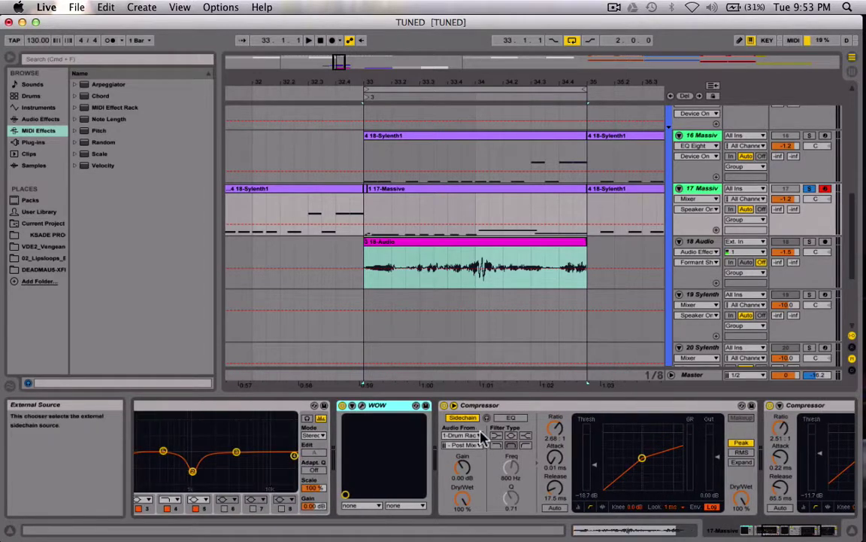
scroll(483, 437, "left", 3)
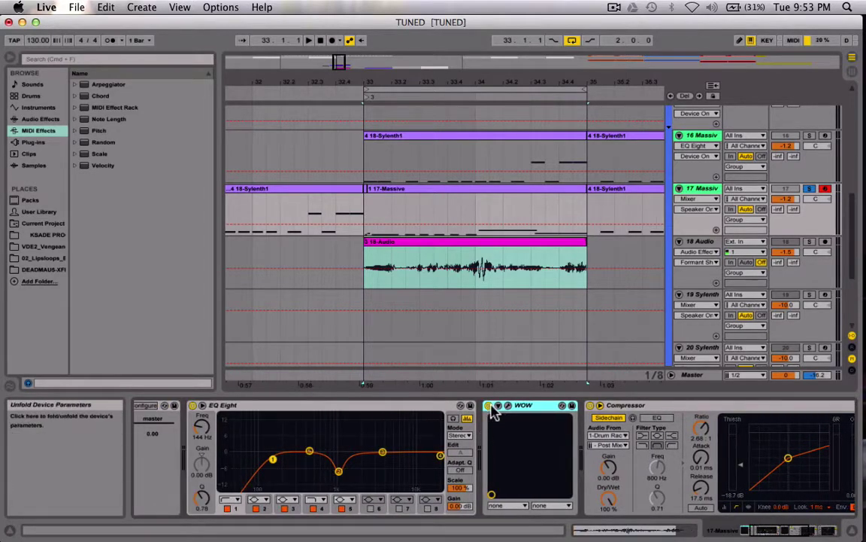
scroll(473, 422, "left", 4)
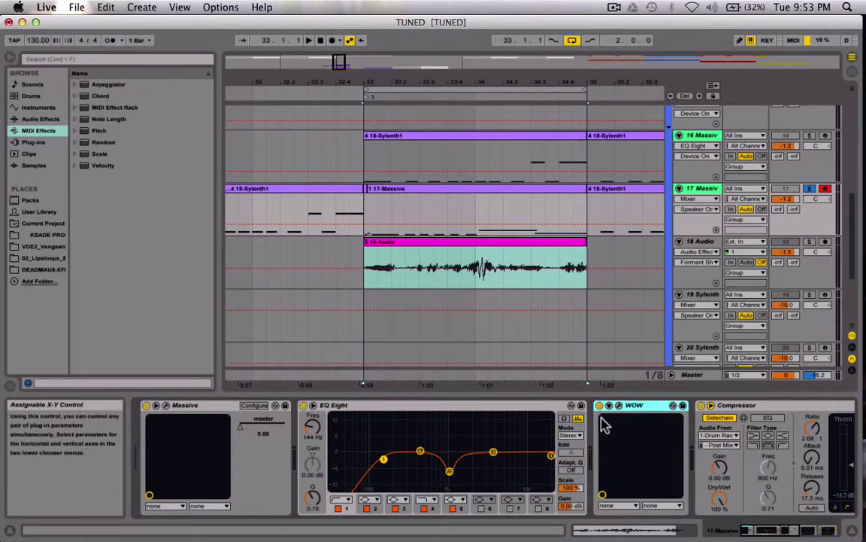
Step: Play the loop with the WOW plug-in bypassed and enabled for comparison, leaving WOW deactivated and playback stopped
left_click(599, 405)
key("space")
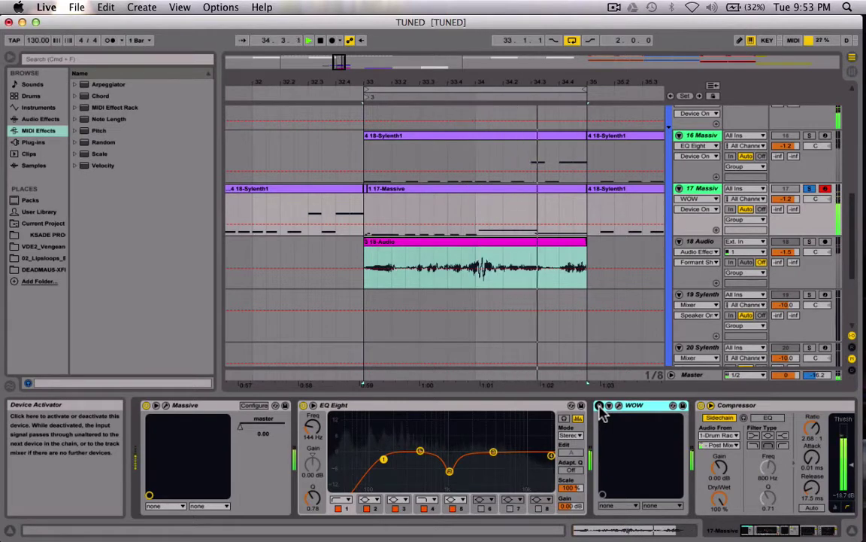
key("space")
left_click(599, 406)
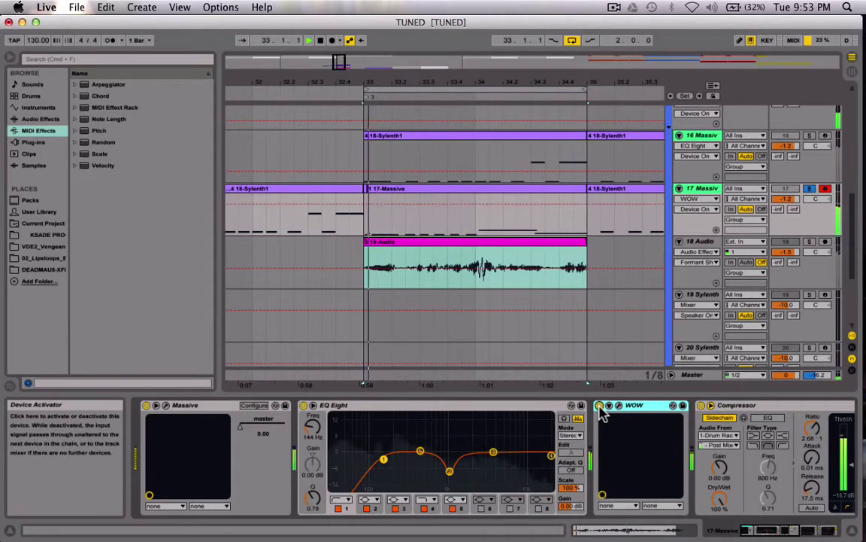
key("space")
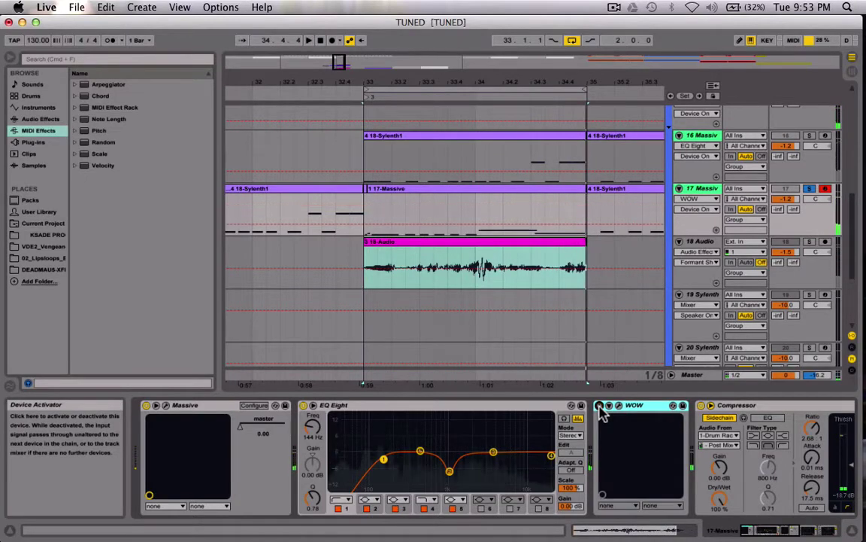
left_click(647, 410)
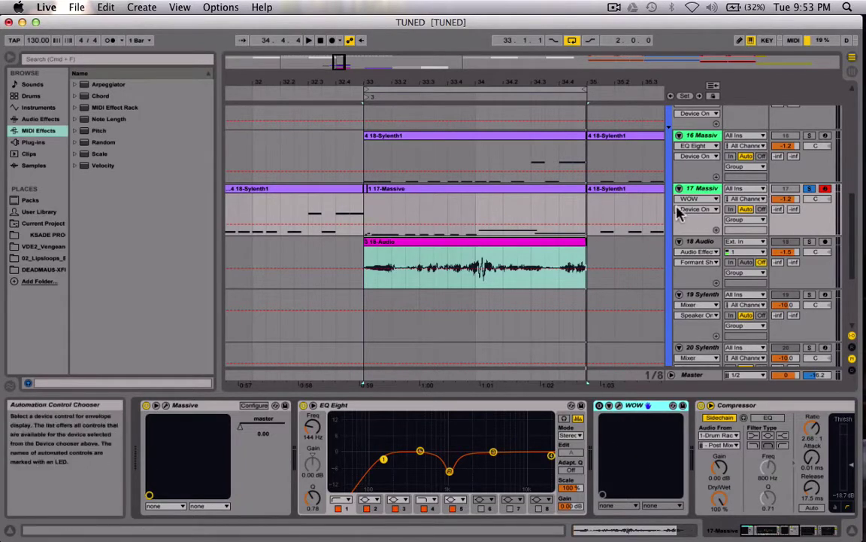
Step: Open the Massive synth window on the 17 Massive track, reposition it to be fully visible and show its Voicing settings
left_click(167, 405)
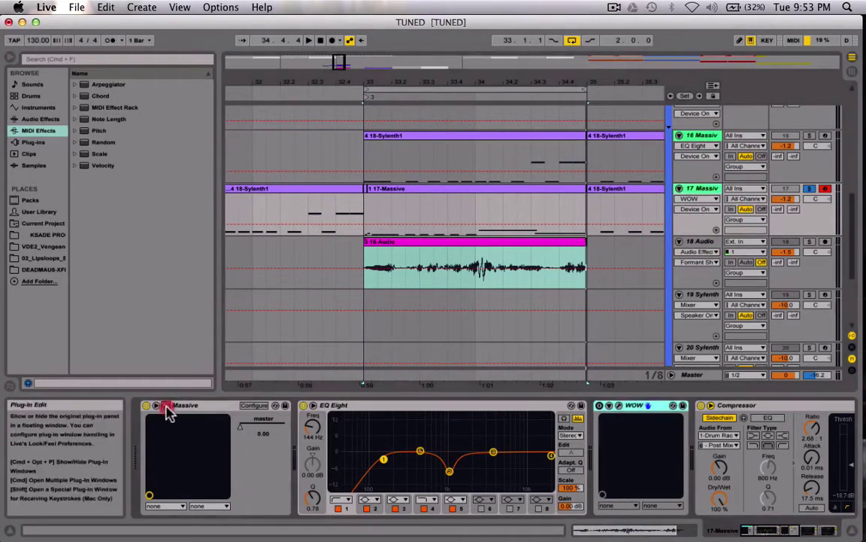
mouse_move(496, 34)
left_mouse_down()
mouse_move(499, 52)
mouse_move(509, 33)
mouse_move(509, 43)
left_mouse_up()
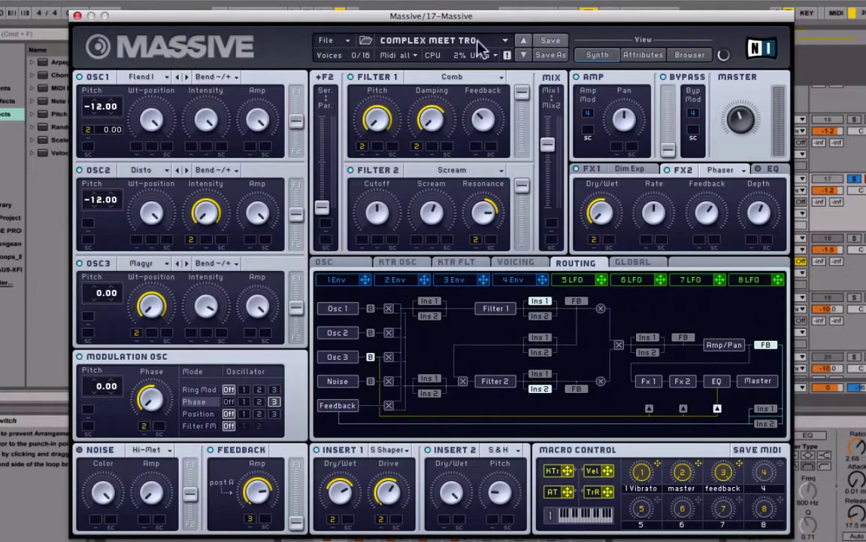
mouse_move(429, 26)
left_mouse_down()
mouse_move(561, 157)
mouse_move(369, 6)
mouse_move(440, 9)
mouse_move(414, 10)
mouse_move(422, 21)
left_mouse_up()
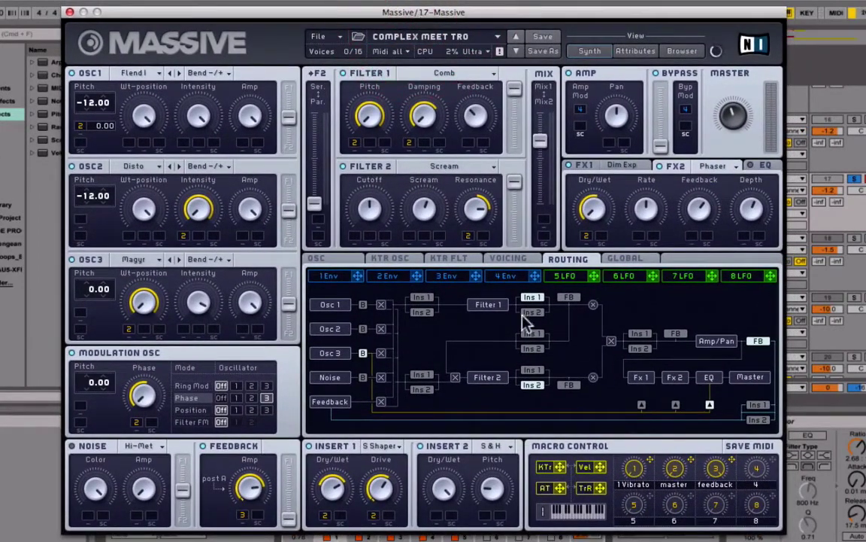
left_click(510, 259)
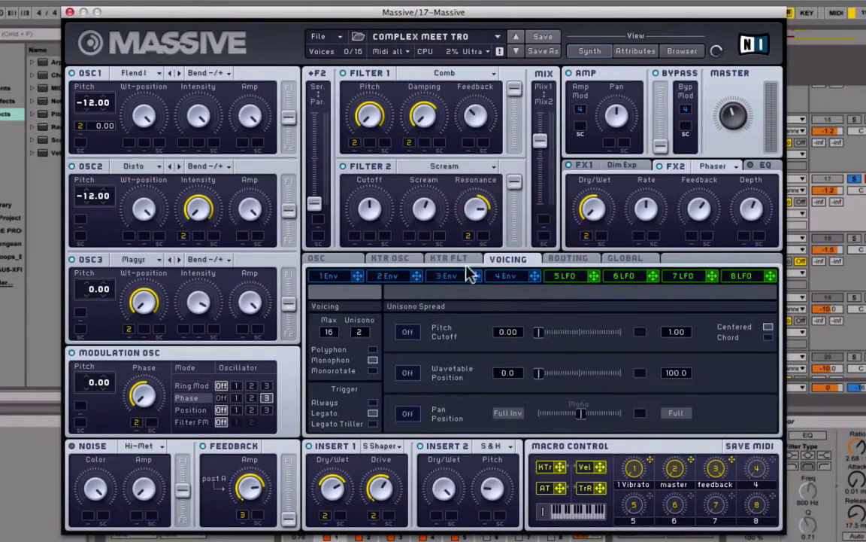
left_click(319, 36)
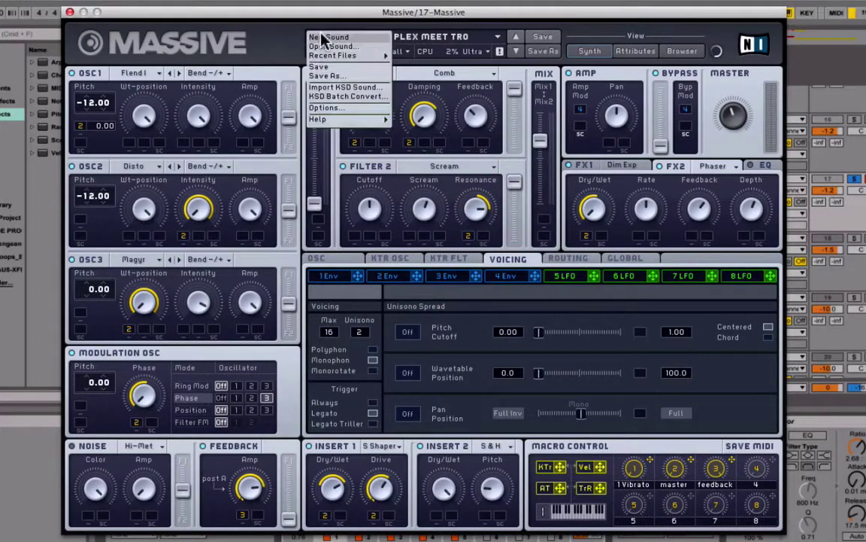
left_click(277, 44)
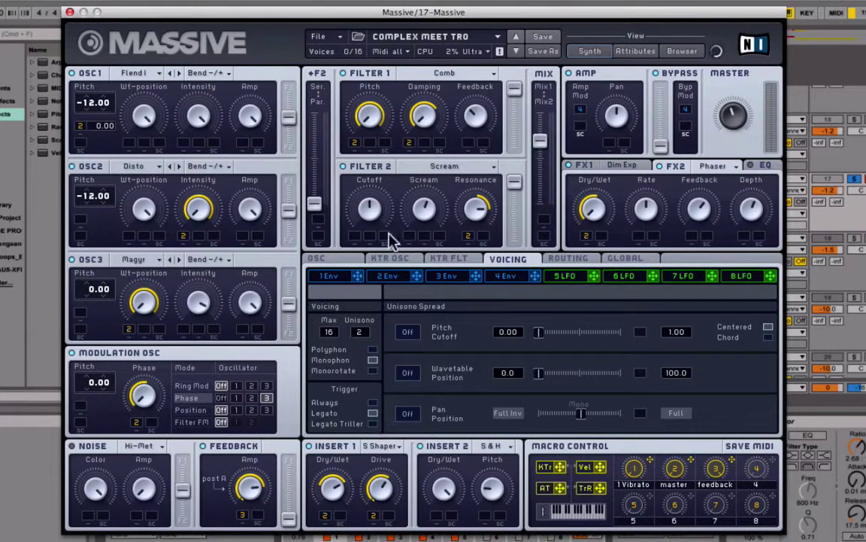
Step: Show Massive's general oscillator settings and examine the wavetable and Bend mode choices of OSC1
left_click(330, 258)
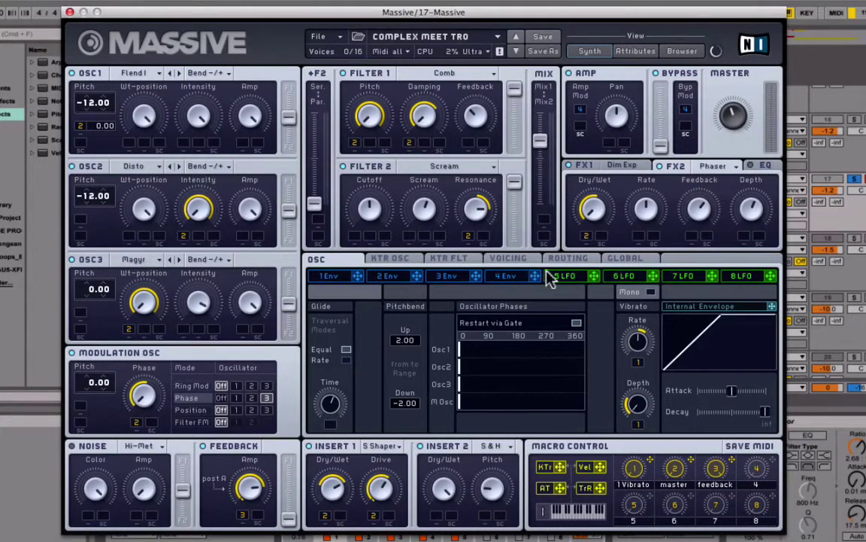
left_click(132, 73)
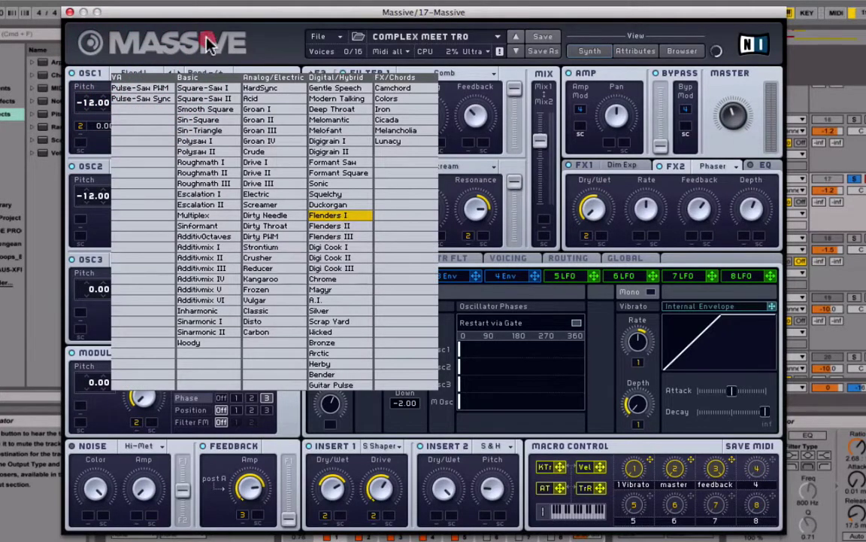
left_click(214, 75)
left_click(214, 73)
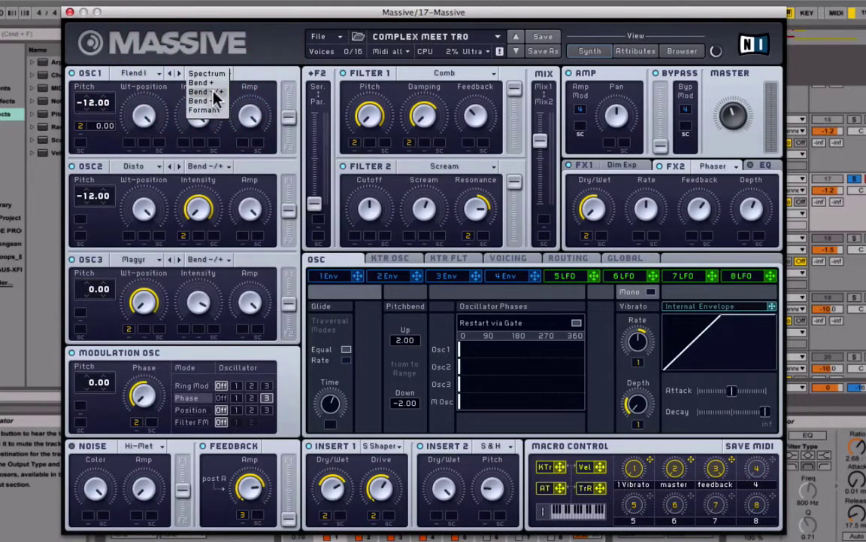
left_click(263, 54)
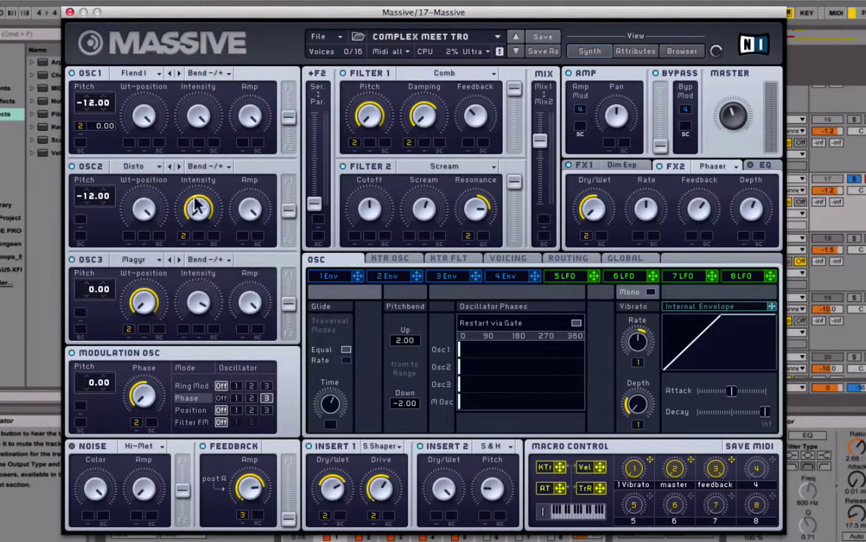
left_click(214, 74)
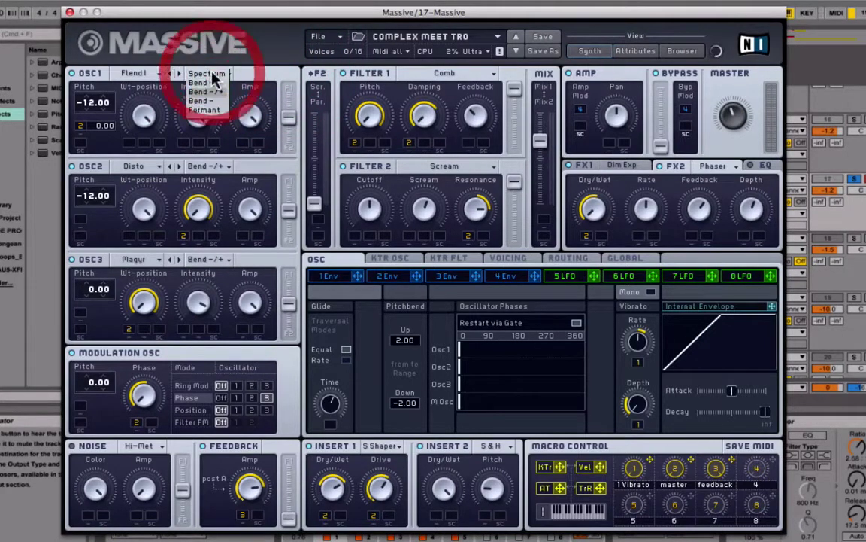
left_click(267, 82)
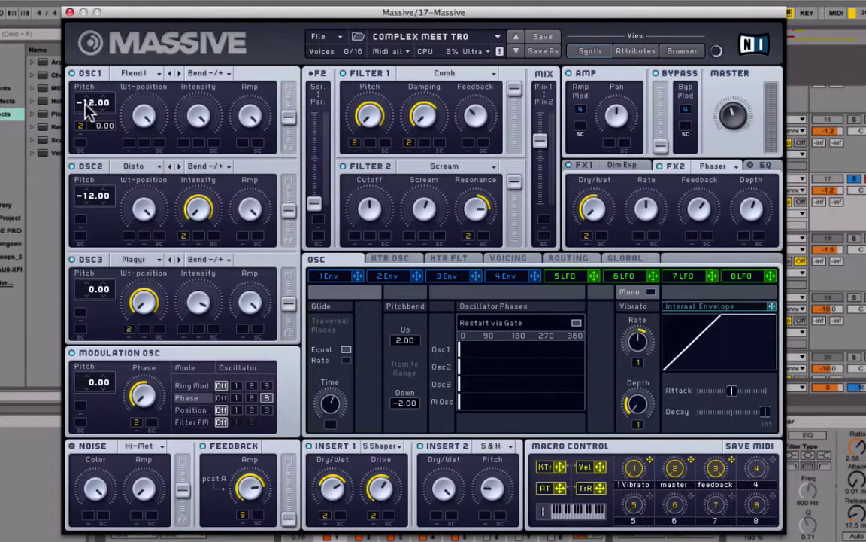
Step: Examine OSC1's Pitch setting and the master macro that modulates it
left_click(690, 464)
mouse_move(87, 107)
left_mouse_down()
mouse_move(93, 102)
mouse_move(96, 110)
left_mouse_up()
mouse_move(90, 108)
left_mouse_down()
mouse_move(99, 83)
mouse_move(87, 97)
mouse_move(101, 126)
mouse_move(116, 65)
mouse_move(113, 147)
mouse_move(98, 75)
mouse_move(101, 128)
mouse_move(107, 60)
mouse_move(101, 132)
mouse_move(106, 97)
mouse_move(103, 104)
left_mouse_up()
left_click_drag(100, 108, 116, 142)
left_click(85, 108)
left_click(88, 101)
Step: Examine OSC2's wavetable choices along with its Wt-position and Amp settings
left_click(132, 167)
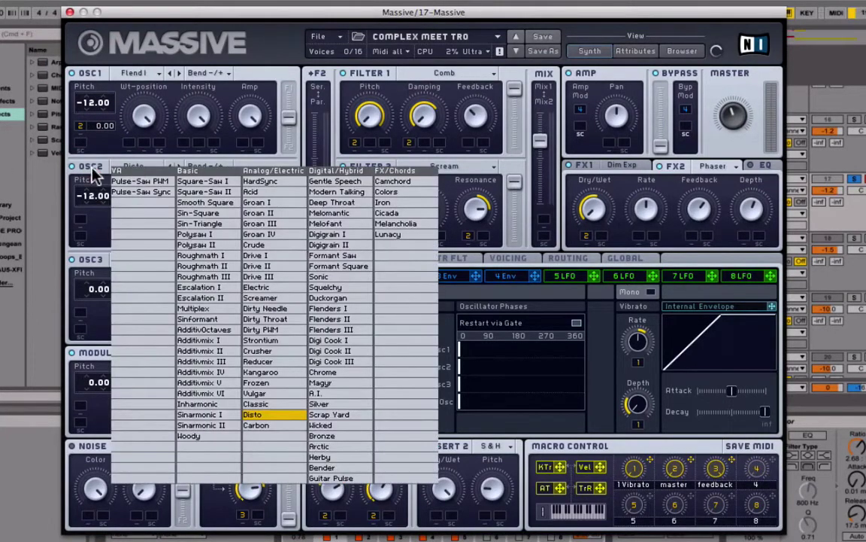
left_click(134, 154)
left_click(132, 167)
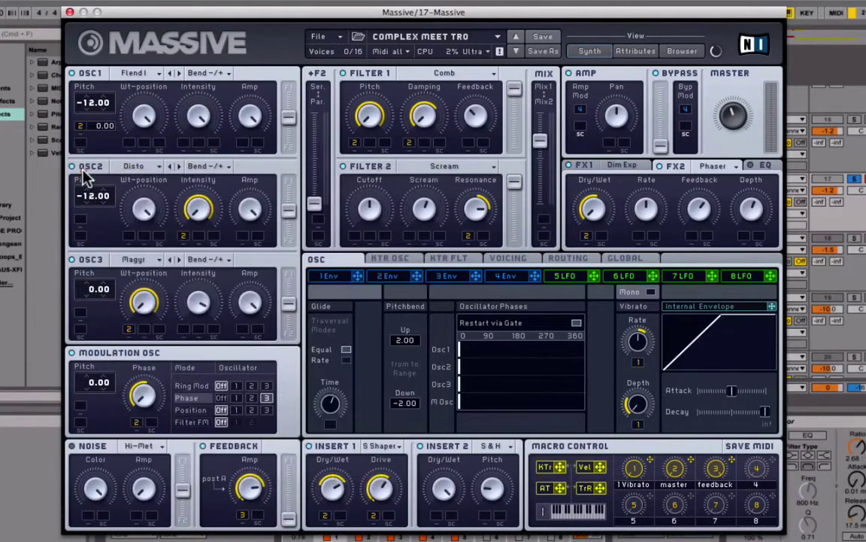
left_click(278, 417)
left_click(141, 206)
left_click(249, 213)
Step: Review OSC3's wavetable choices against those of OSC2, and check OSC3's Intensity setting
left_click(134, 259)
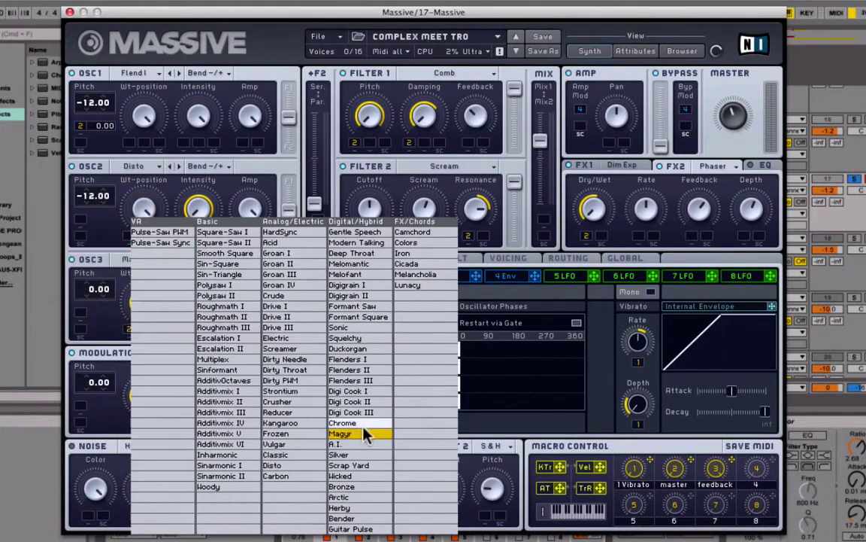
left_click(89, 252)
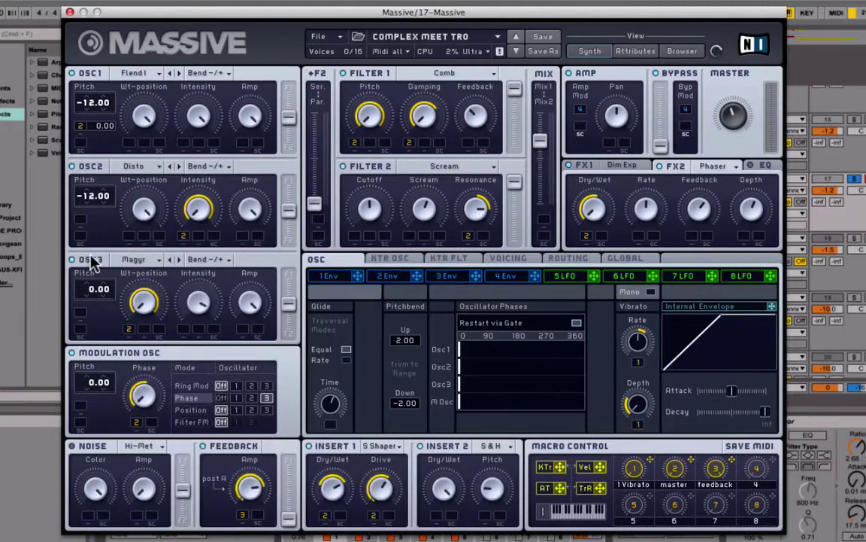
left_click(138, 169)
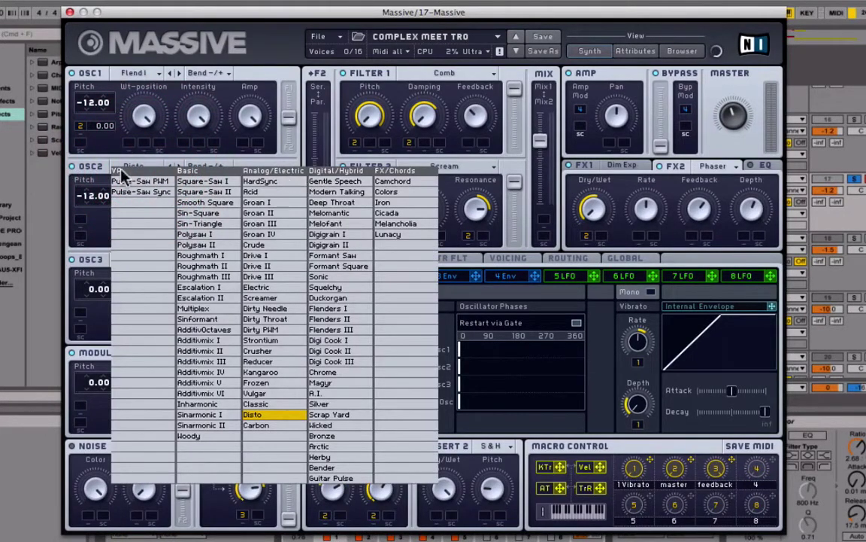
left_click(96, 165)
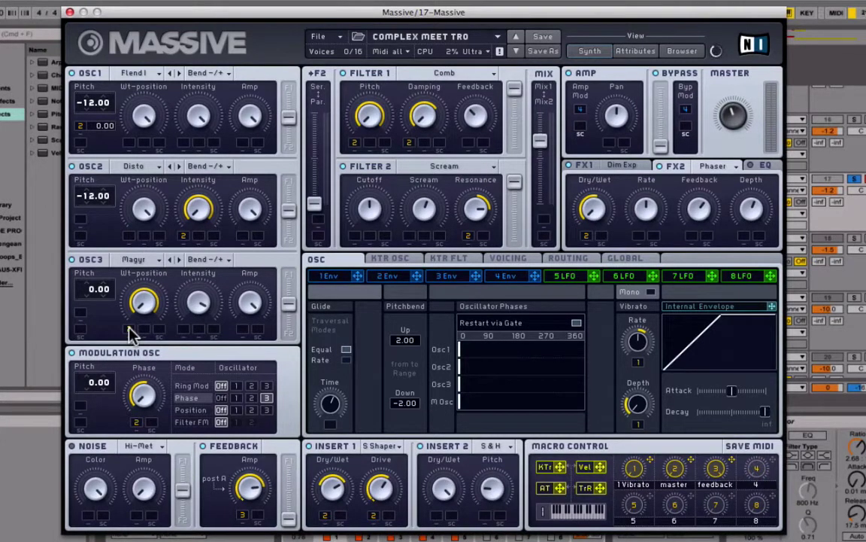
left_click(200, 310)
Step: Try Ring Mod on oscillator 2 in the Modulation Osc, and return the section to Phase modulation of oscillator 3
left_click(251, 385)
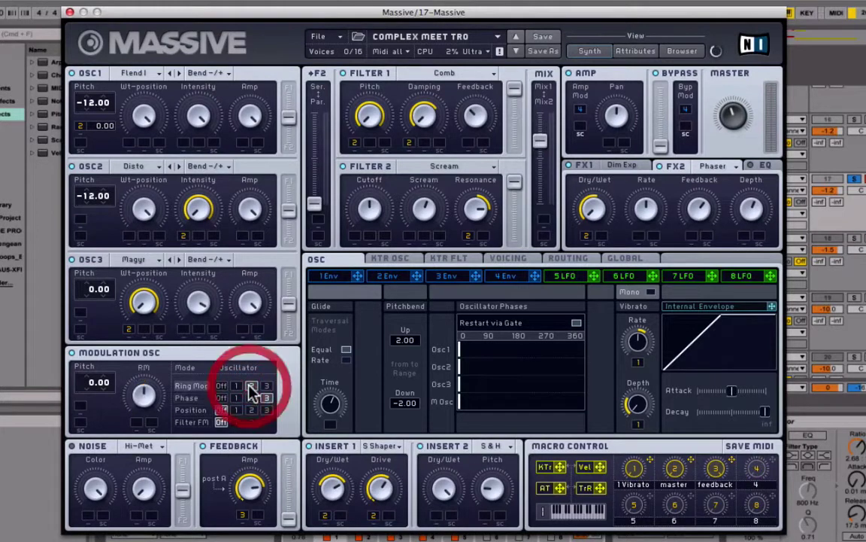
left_click(266, 398)
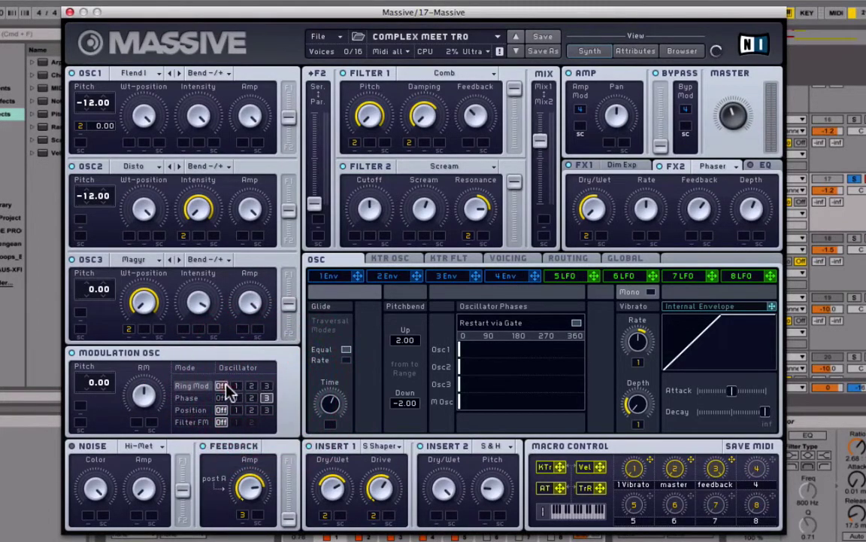
left_click(267, 397)
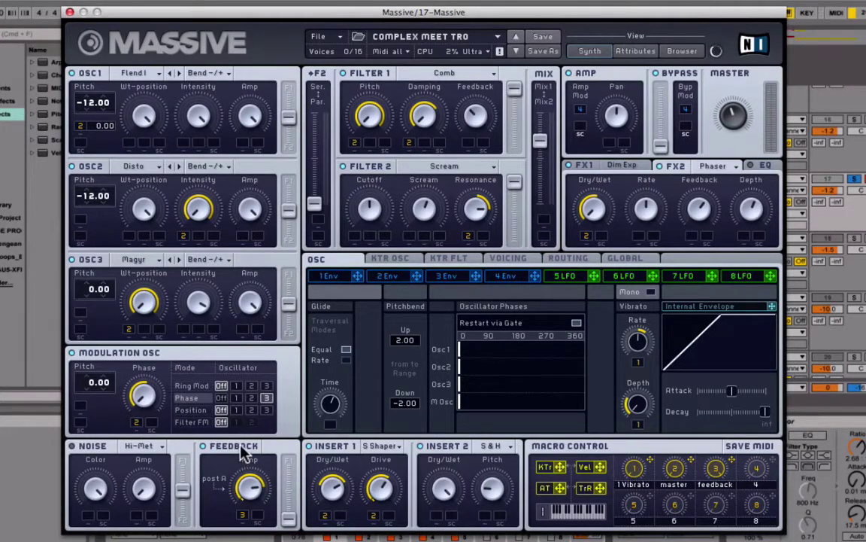
Step: Examine the Feedback section's routing fader and feedback macro, and view the available types for Filter 1
mouse_move(289, 518)
left_mouse_down()
mouse_move(292, 449)
mouse_move(280, 518)
left_mouse_up()
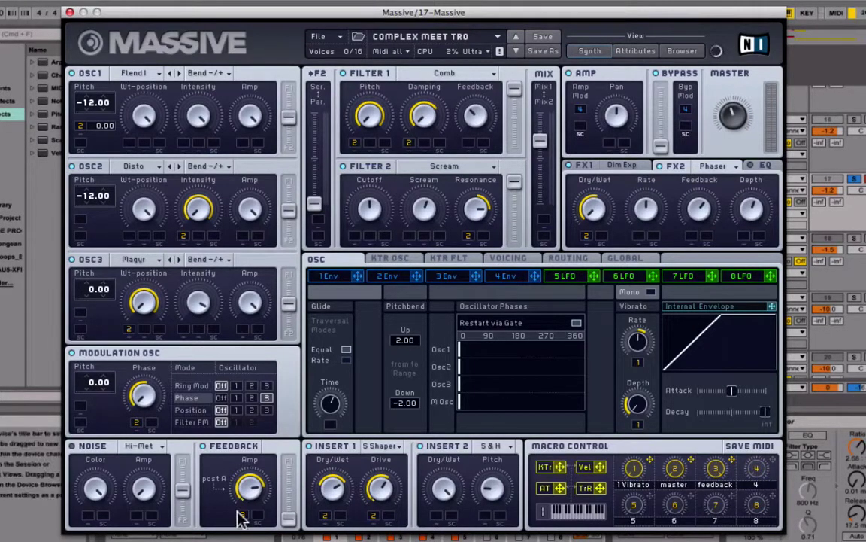
left_click(715, 468)
left_click(449, 76)
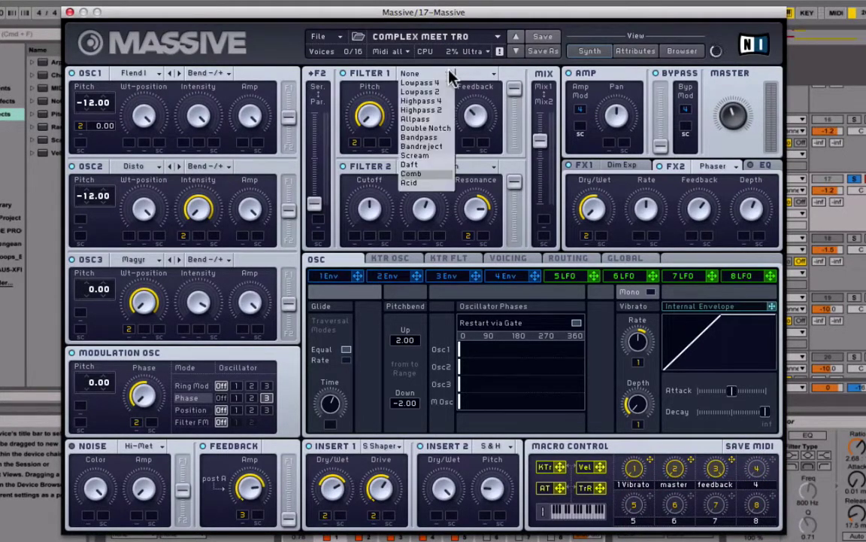
left_click(380, 81)
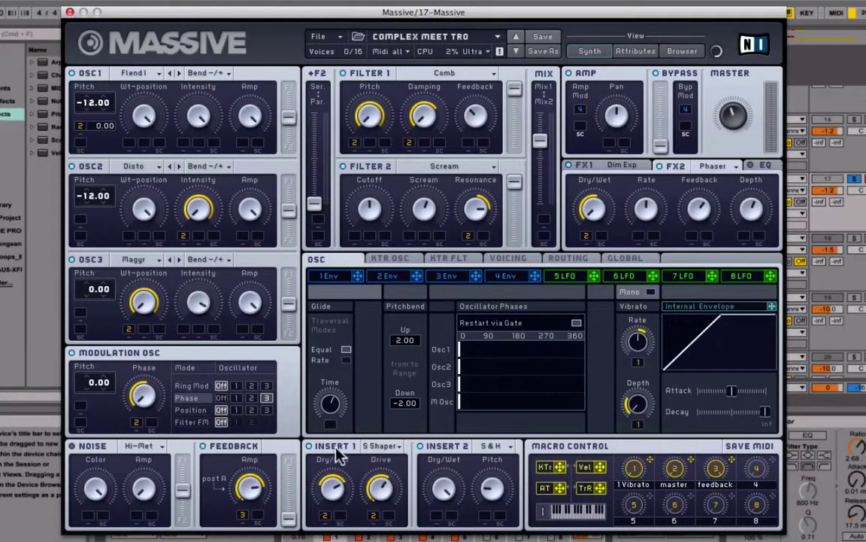
Step: Review the effect types available for Insert 1 and Insert 2 in Massive
left_click(369, 450)
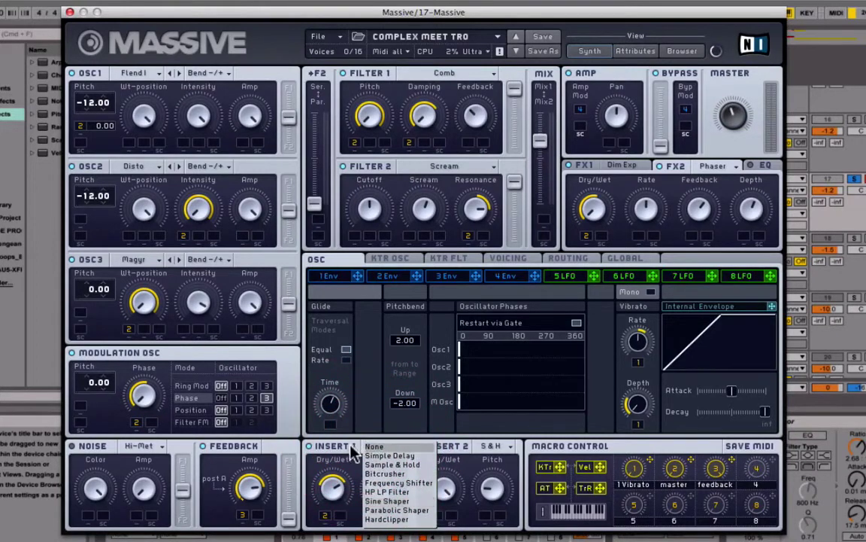
left_click(342, 457)
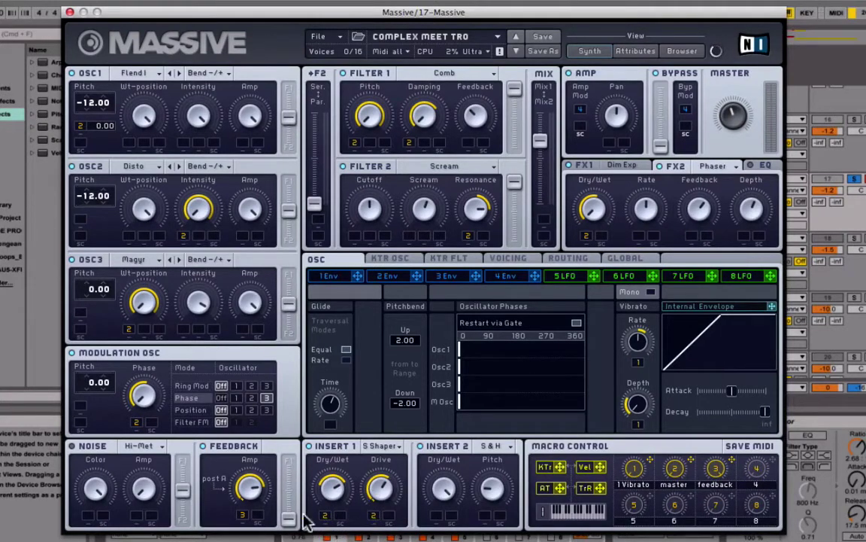
left_click(499, 448)
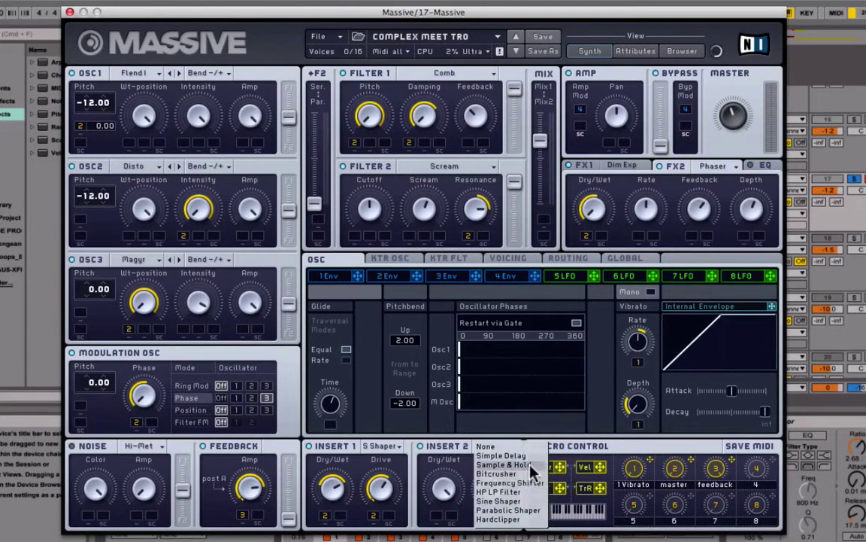
left_click(449, 497)
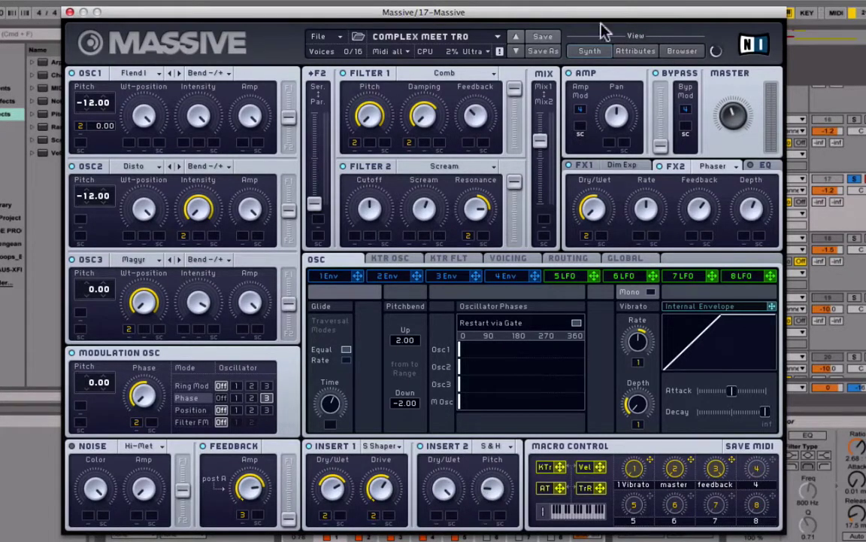
Step: Compare the FX1 Dimension Expander settings with the FX2 Phaser settings, and close the Massive window
left_click(629, 167)
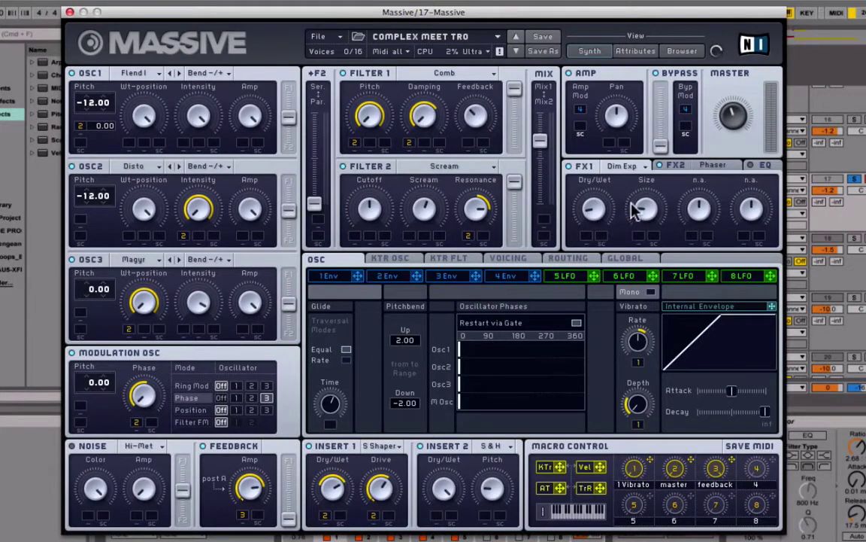
left_click(724, 171)
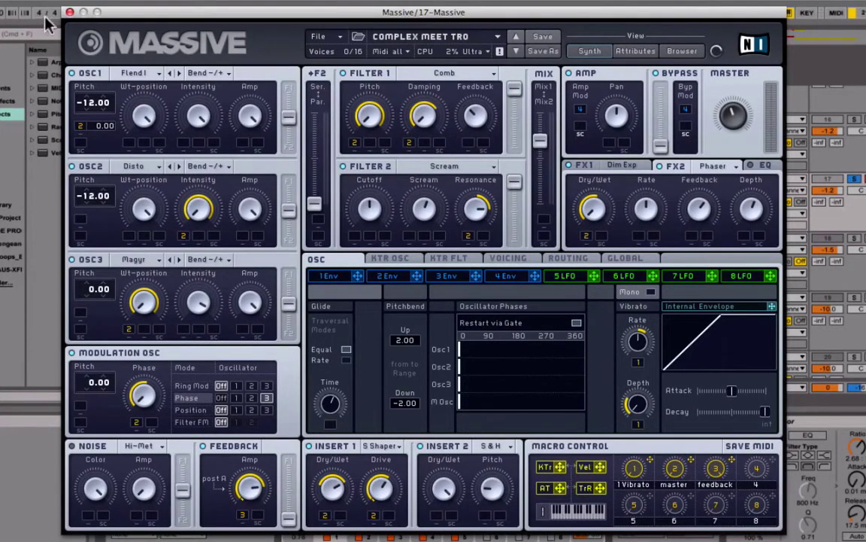
left_click(69, 12)
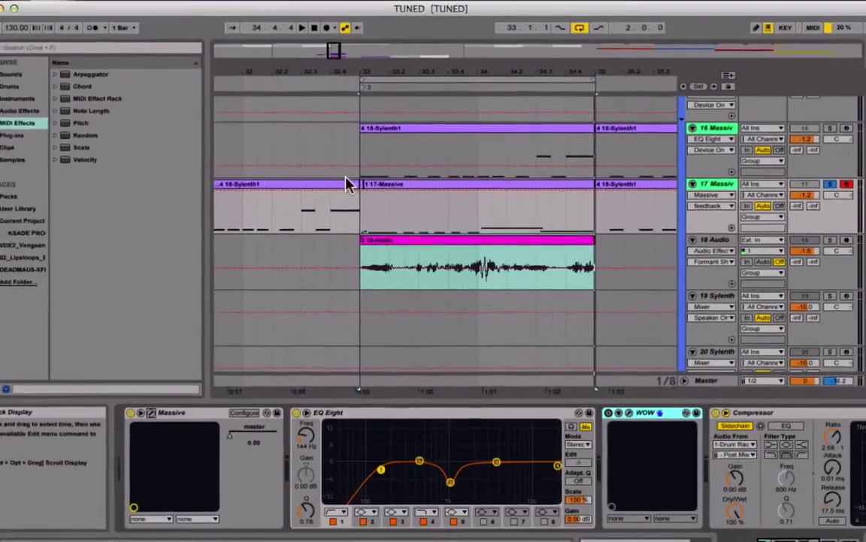
Step: Show the automation of Massive's master parameter on track 17, and view the synth's window while the section from bar 33 plays
left_click(361, 223)
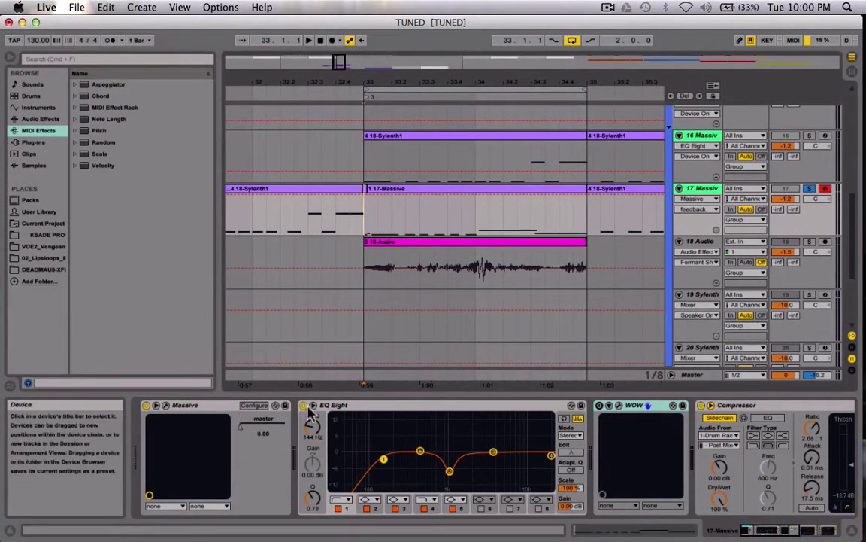
left_click(241, 430)
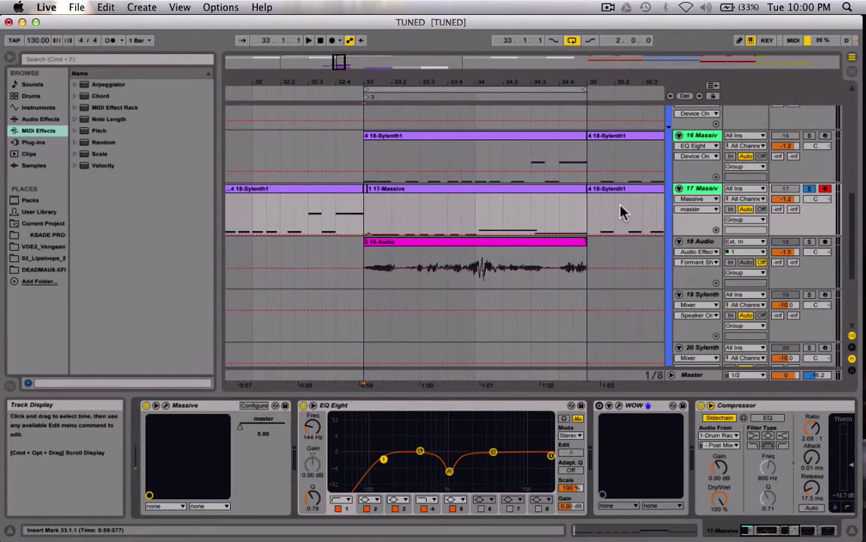
left_click(165, 405)
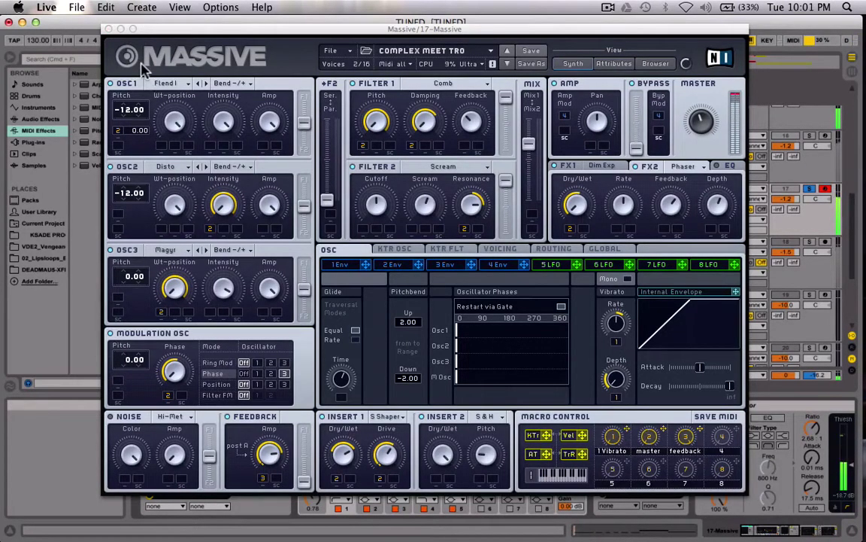
left_click(107, 28)
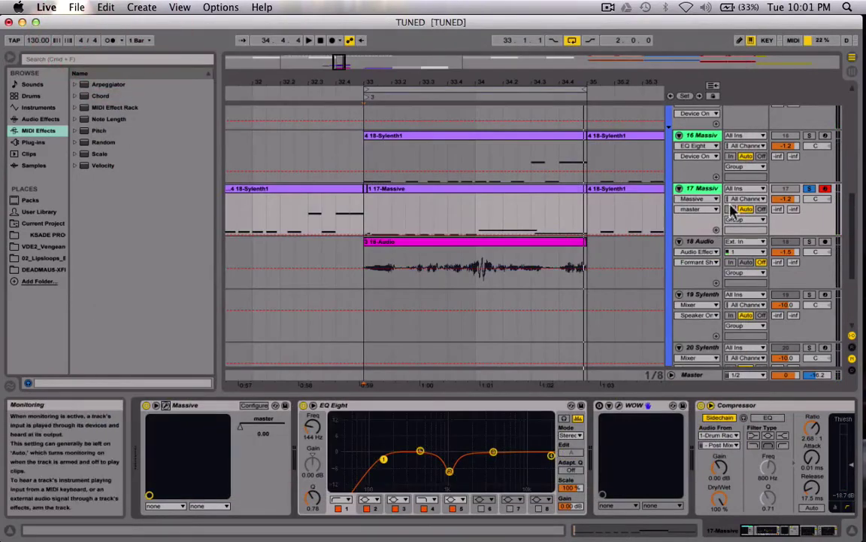
Step: Check the device and parameter automation choices for the 17 Massive track
left_click(704, 199)
left_click(705, 217)
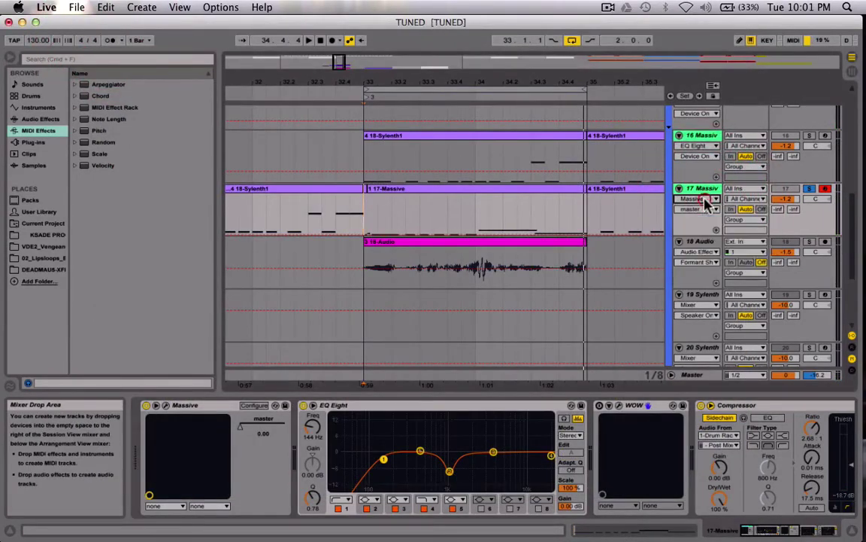
left_click(705, 210)
left_click(701, 226)
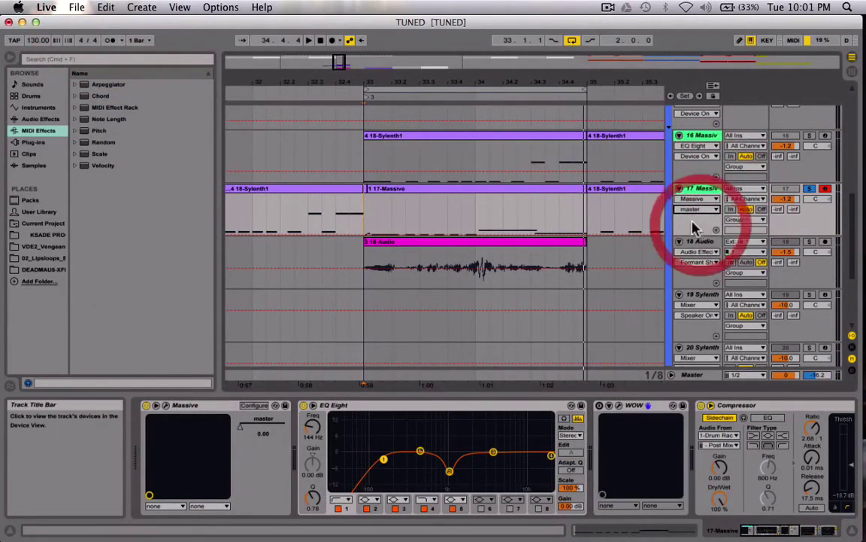
Step: Open the 17-Massive clip, examine its MIDI controller 2 (Breath) envelope, and return to the track's devices
key("space")
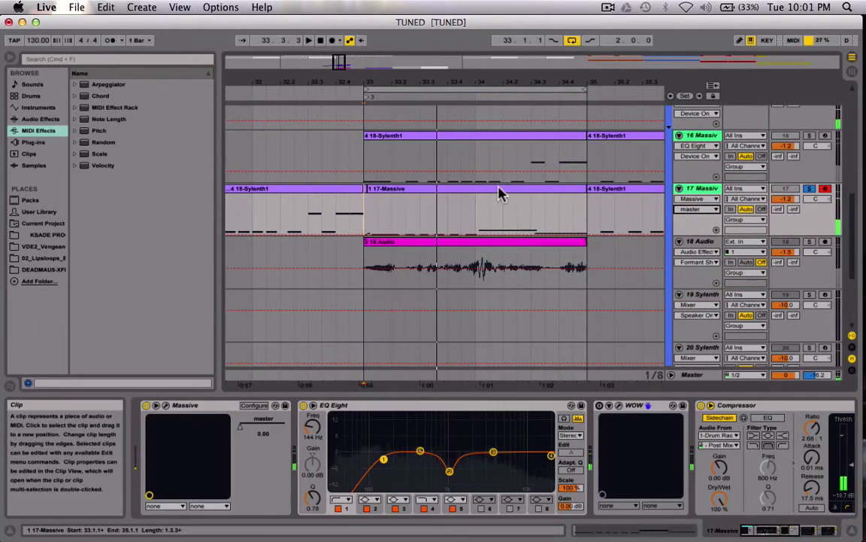
double_click(500, 190)
key("space")
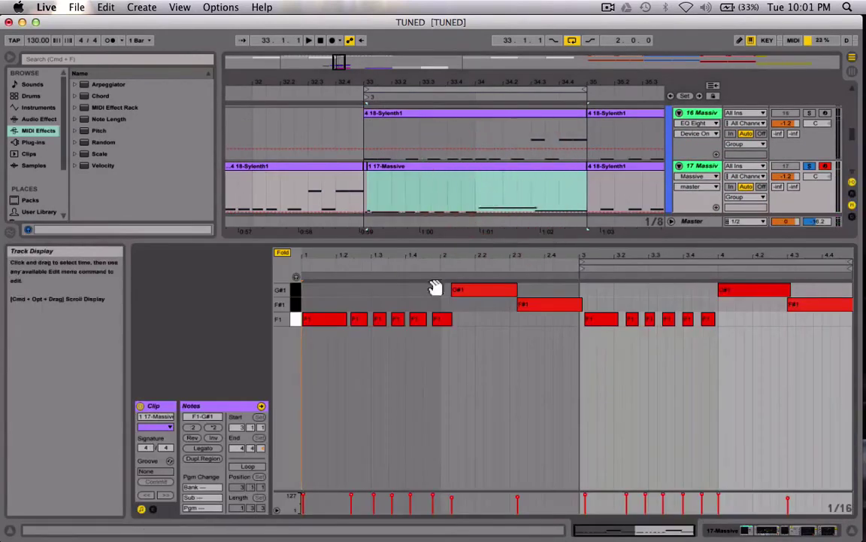
left_click(154, 509)
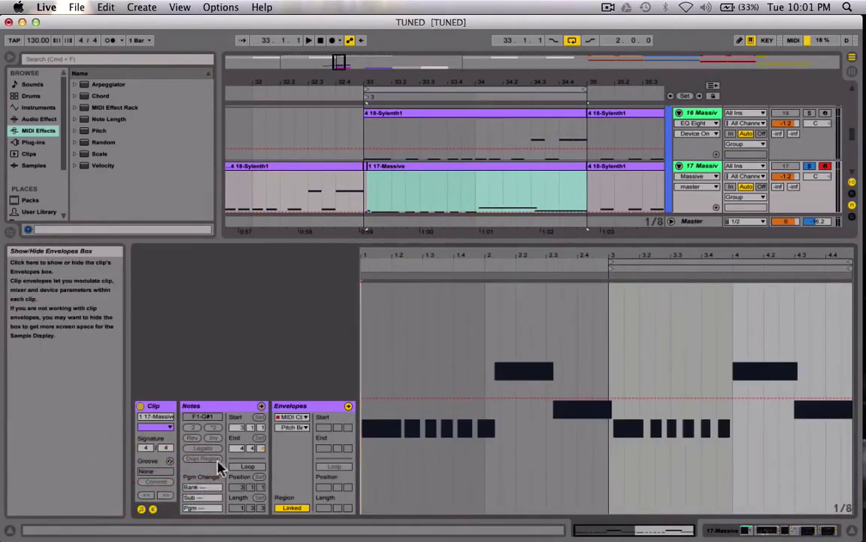
left_click(294, 427)
left_click(316, 33)
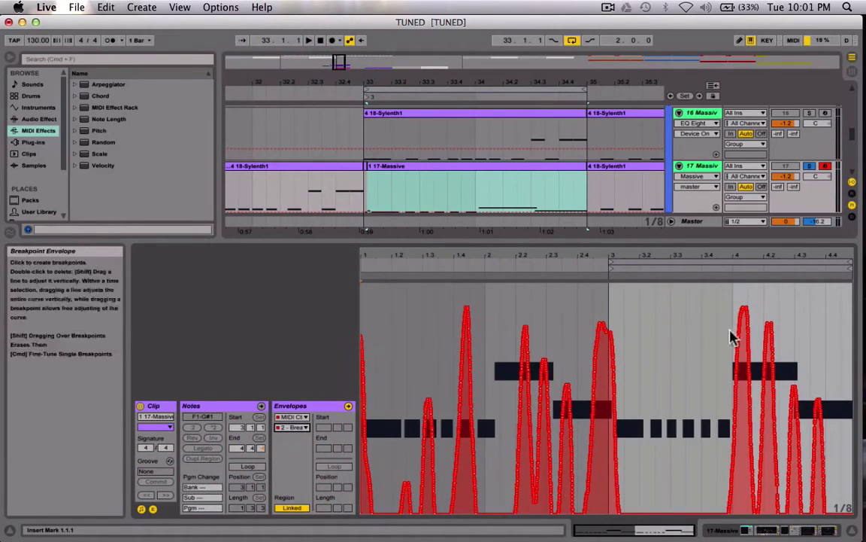
key("shift+Tab")
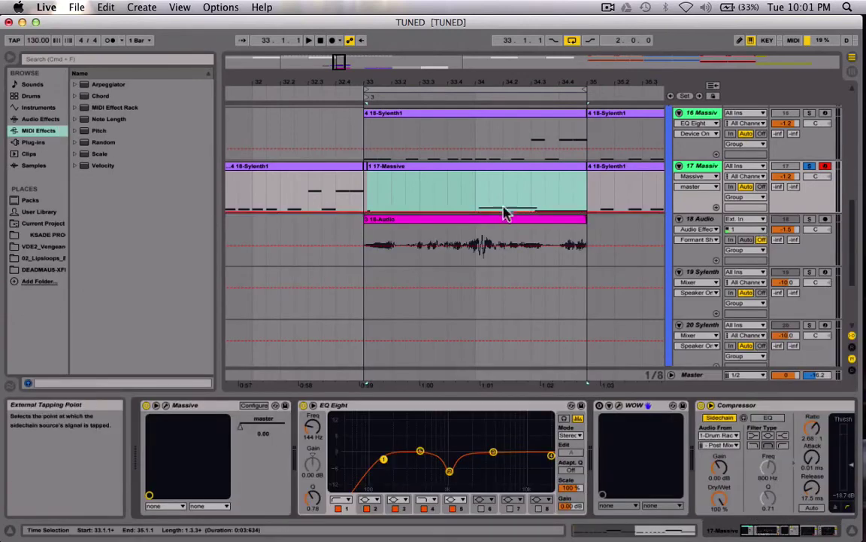
Step: Select the 17-Massive clip and its track, and look over the device chain from EQ Eight to WOW and the Compressor
left_click(492, 170)
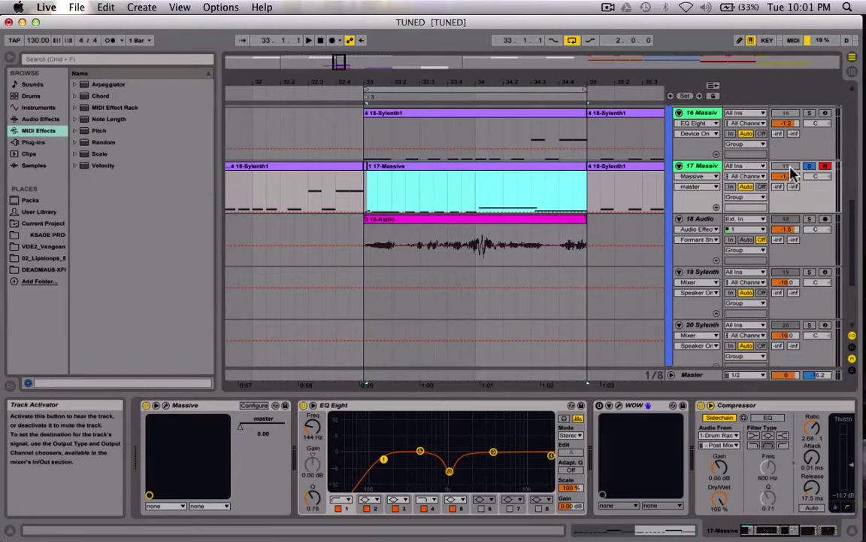
left_click(697, 166)
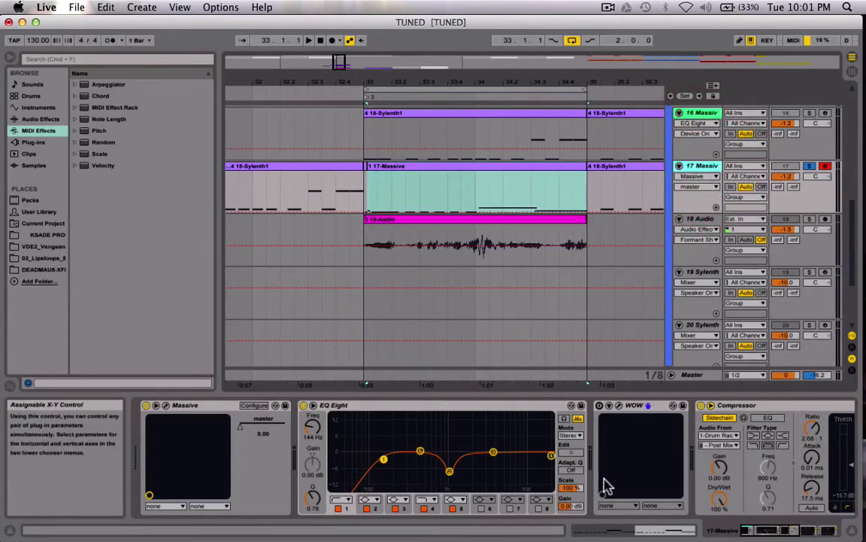
scroll(607, 485, "down", 3)
scroll(608, 485, "up", 5)
scroll(608, 485, "down", 1)
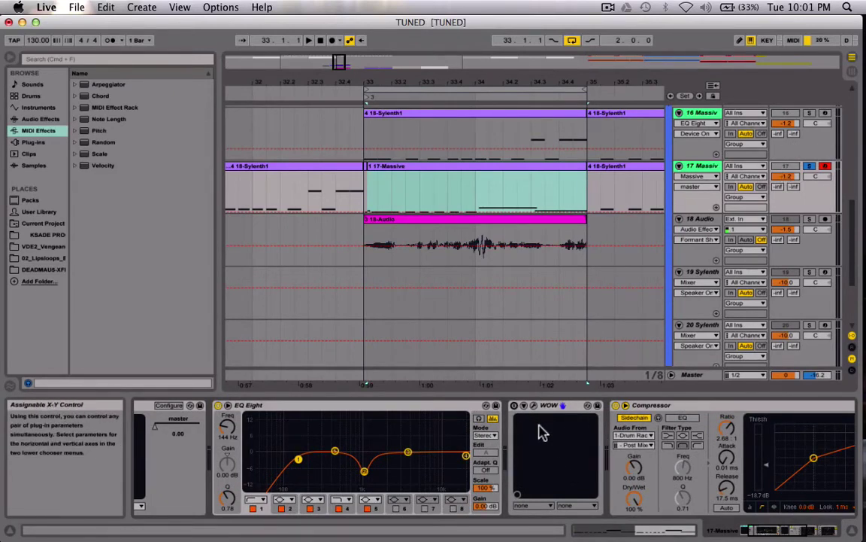
Step: Play the loop, enable the WOW filter on the Massive track, and open its plug-in window
key("space")
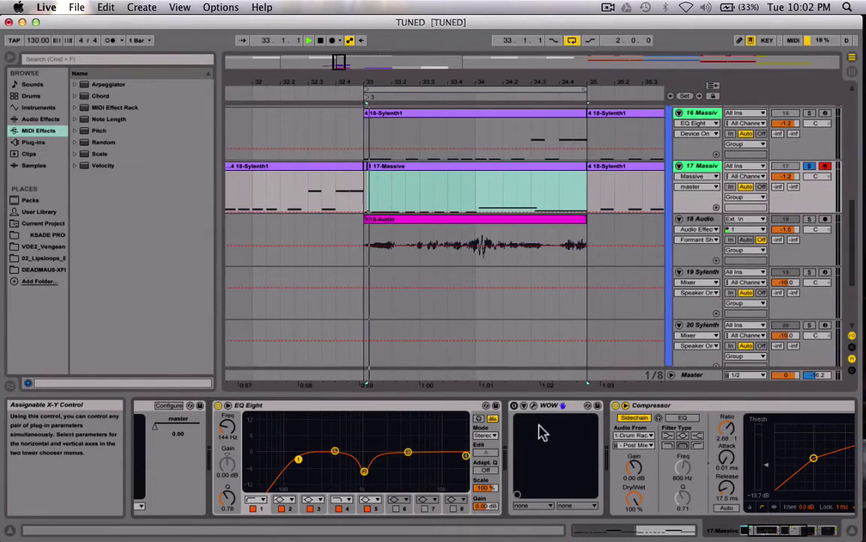
left_click(515, 410)
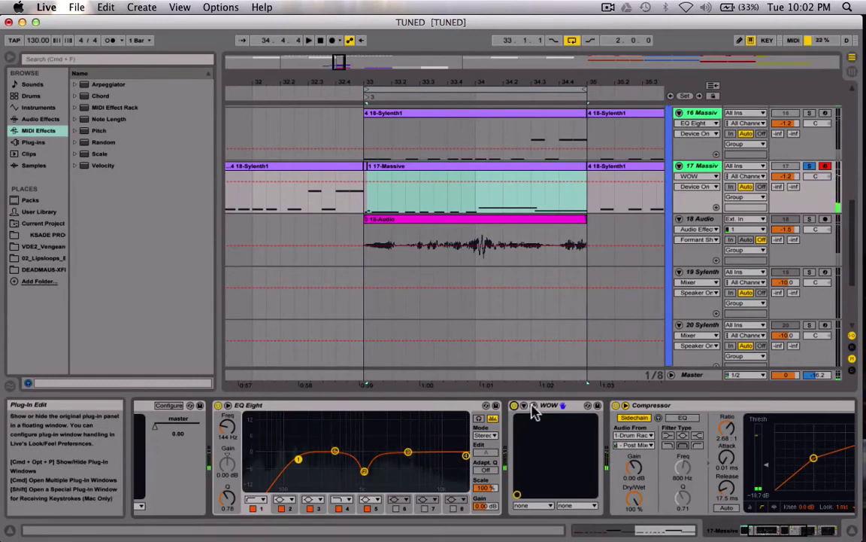
left_click(531, 409)
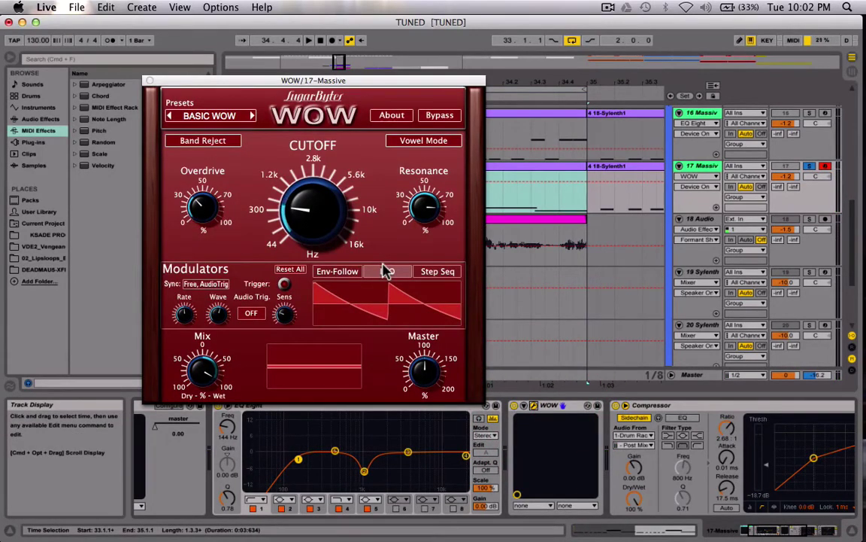
Step: Examine WOW's Classic, User and Vowel preset categories along with its available filter types
left_click(230, 120)
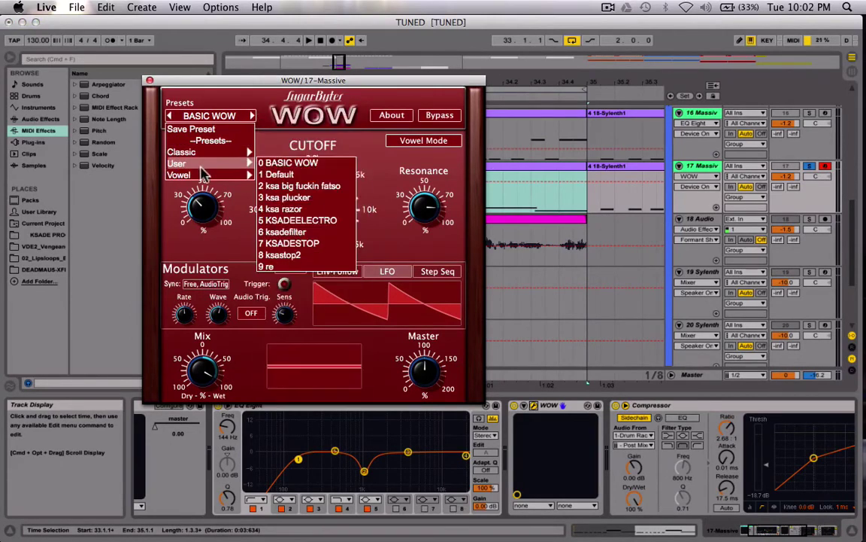
mouse_move(201, 177)
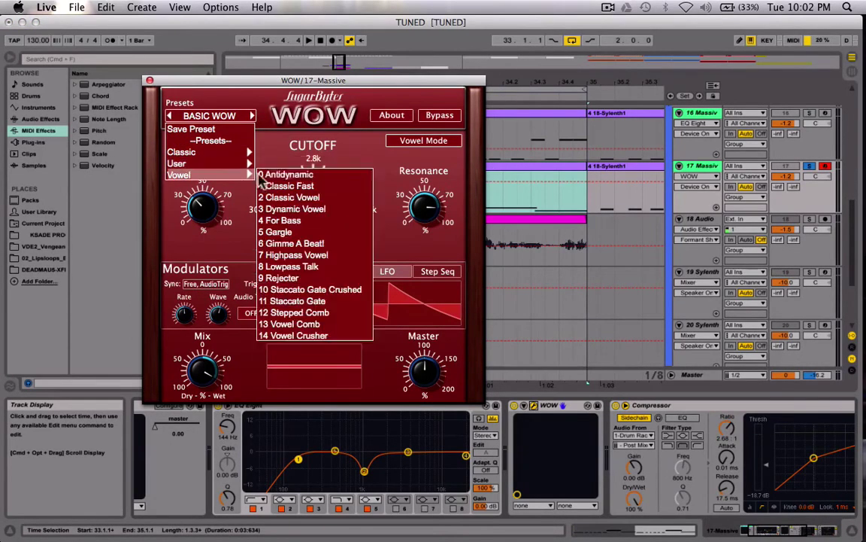
mouse_move(231, 167)
mouse_move(211, 155)
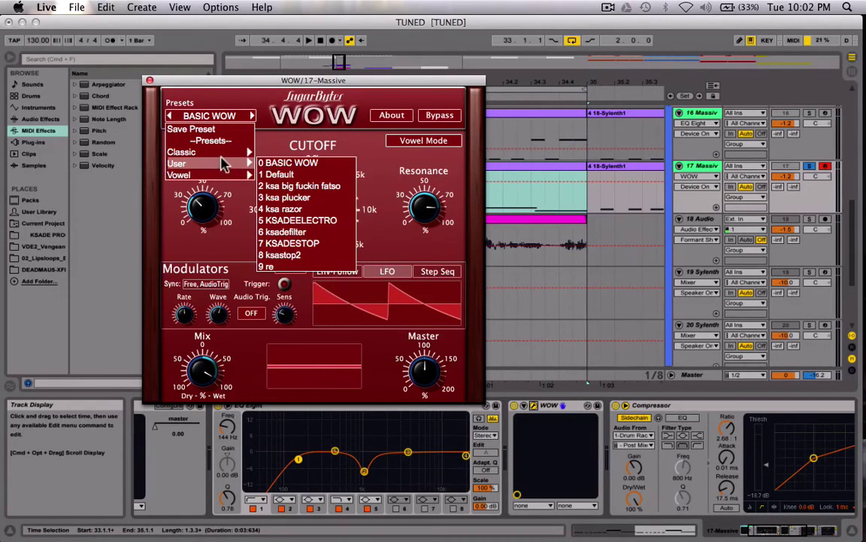
left_click(295, 141)
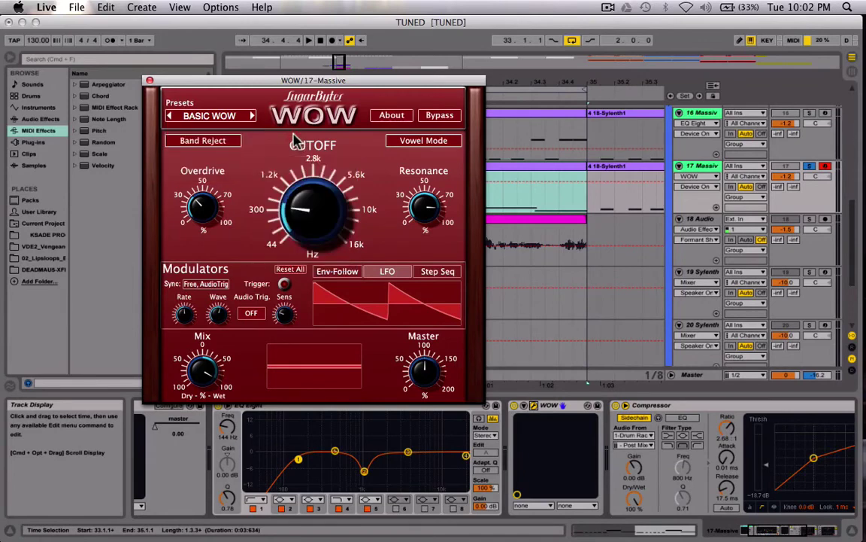
left_click(220, 148)
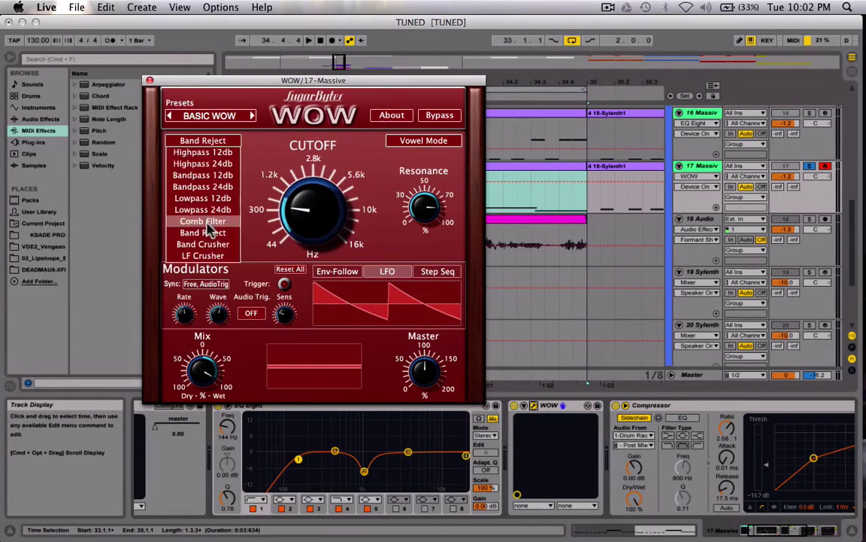
left_click(275, 163)
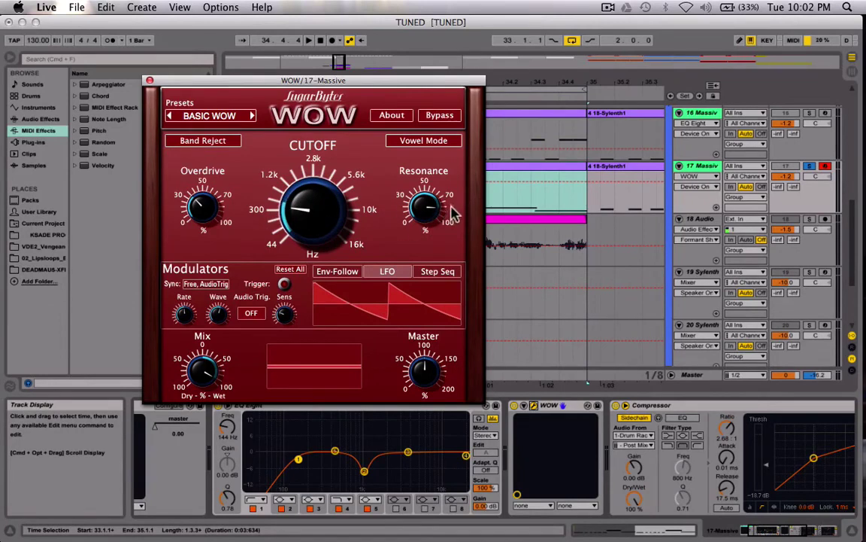
Step: Try the Step Seq amount in the Cutoff knob's Modulation Mixer, and close the mixer
right_click(324, 210)
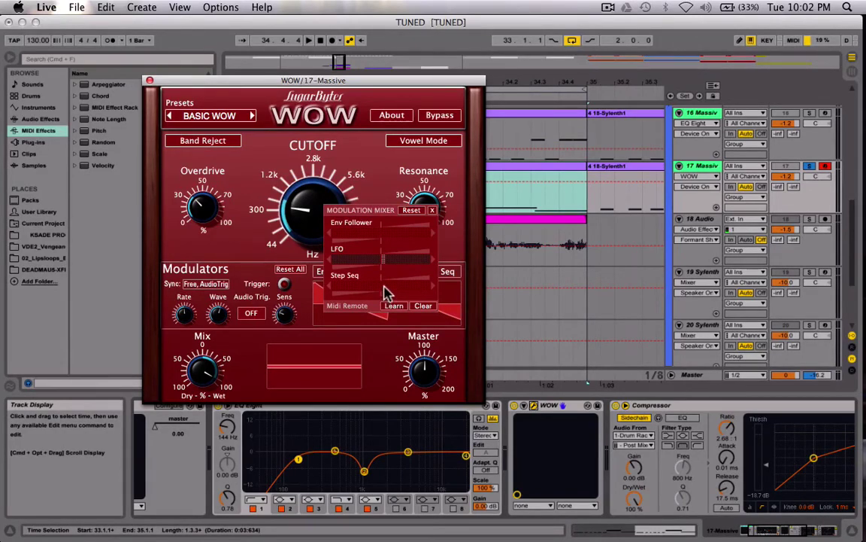
mouse_move(385, 290)
left_mouse_down()
mouse_move(348, 296)
mouse_move(398, 292)
left_mouse_up()
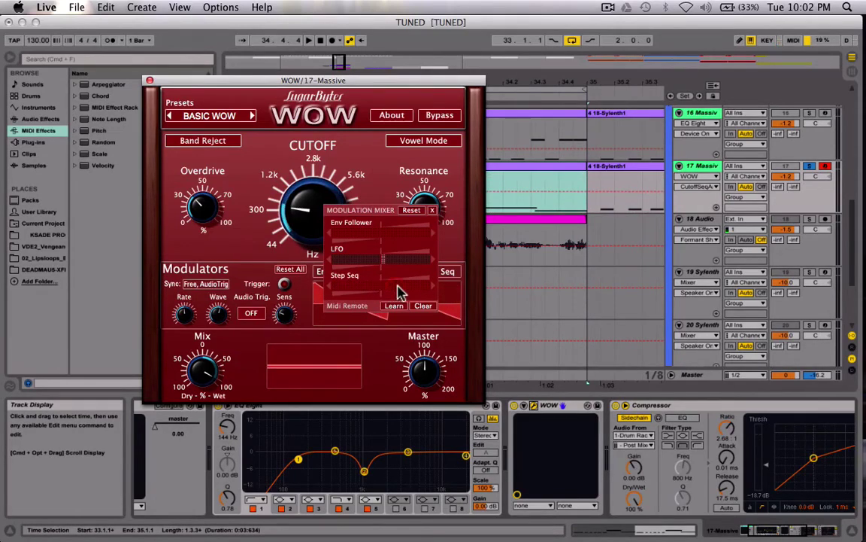
left_click(393, 191)
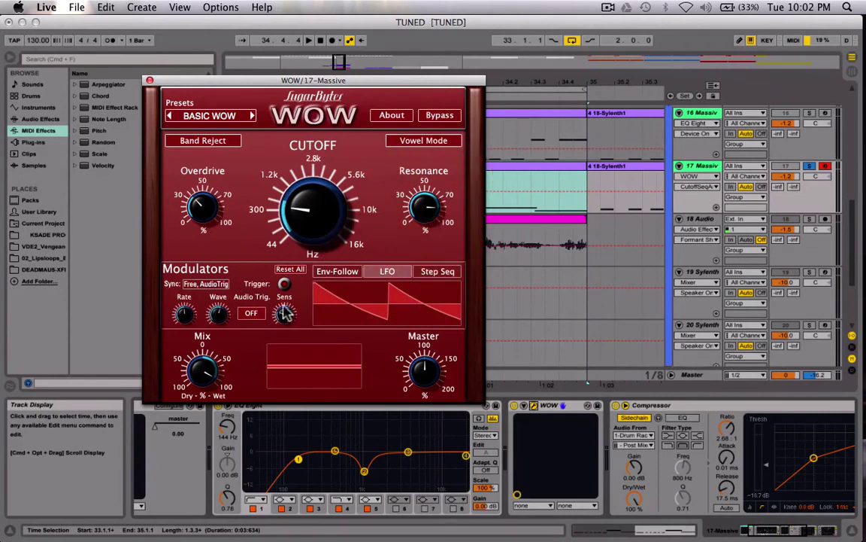
Step: Check the Rate and Wave settings of WOW's LFO modulator
left_click(381, 272)
mouse_move(188, 317)
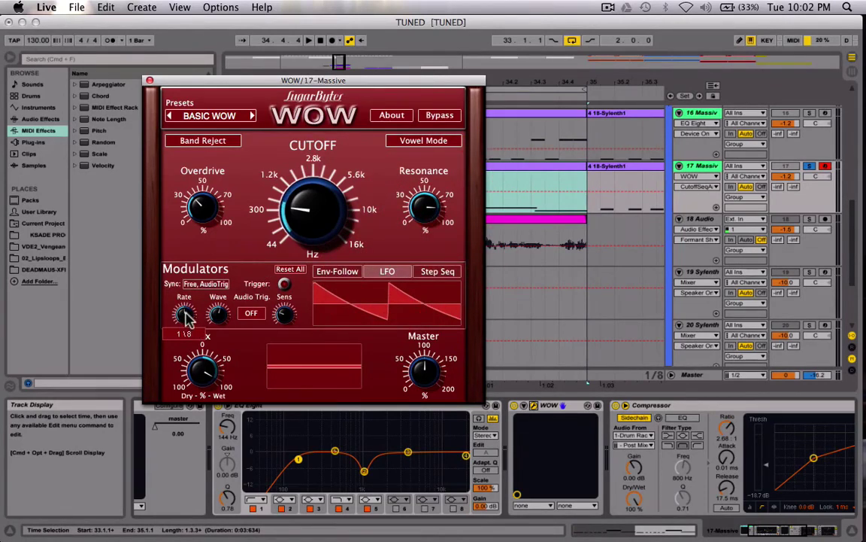
mouse_move(218, 316)
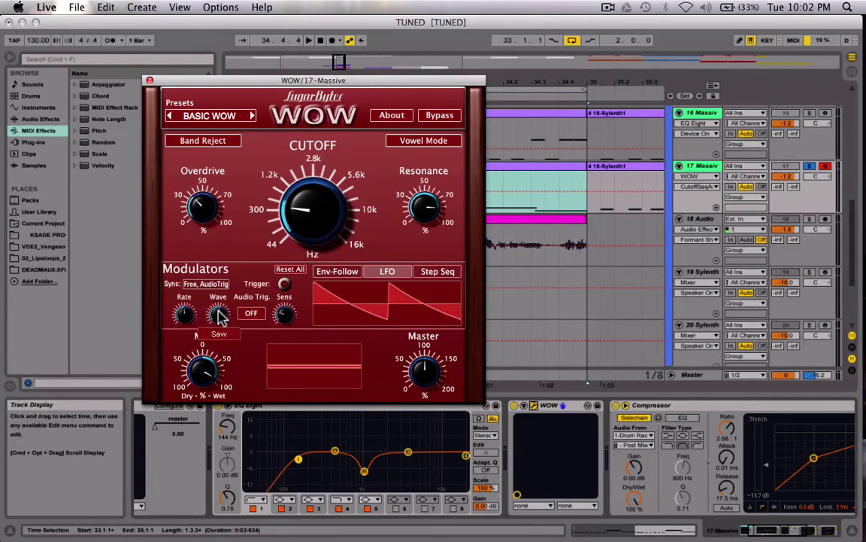
Step: Check the trigger Sens and dry/wet Mix settings in WOW, and close its plug-in window
mouse_move(287, 315)
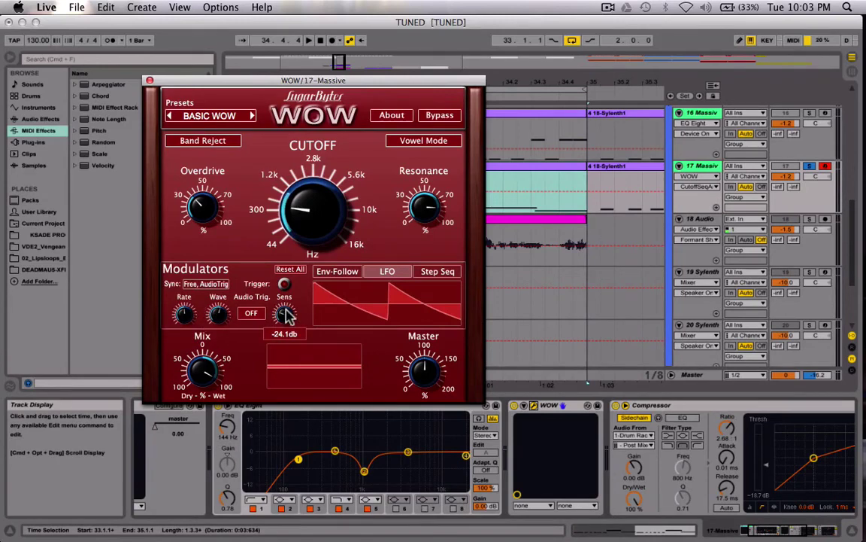
left_click(205, 374)
left_click_drag(203, 374, 209, 387)
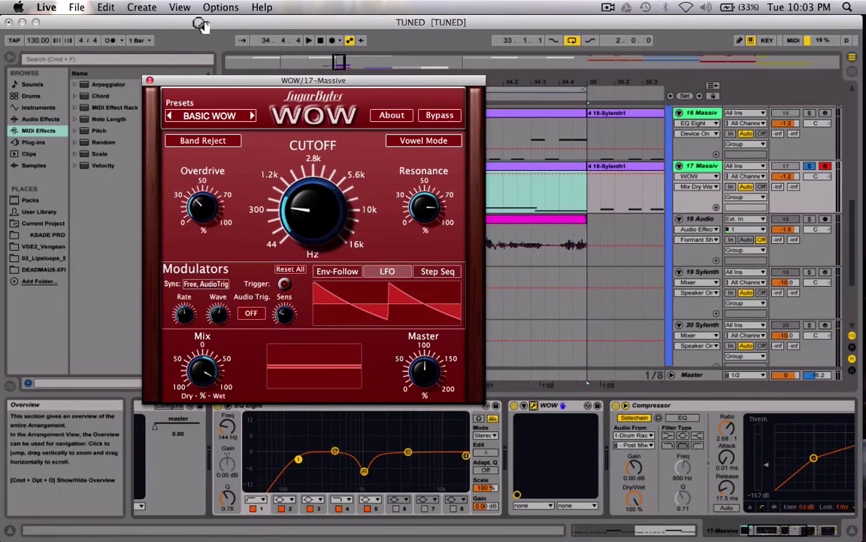
left_click(149, 79)
Step: Solo the 18 Audio track and play the loop while toggling the 18 Audio and 17 Massive tracks on and off
left_click(810, 218)
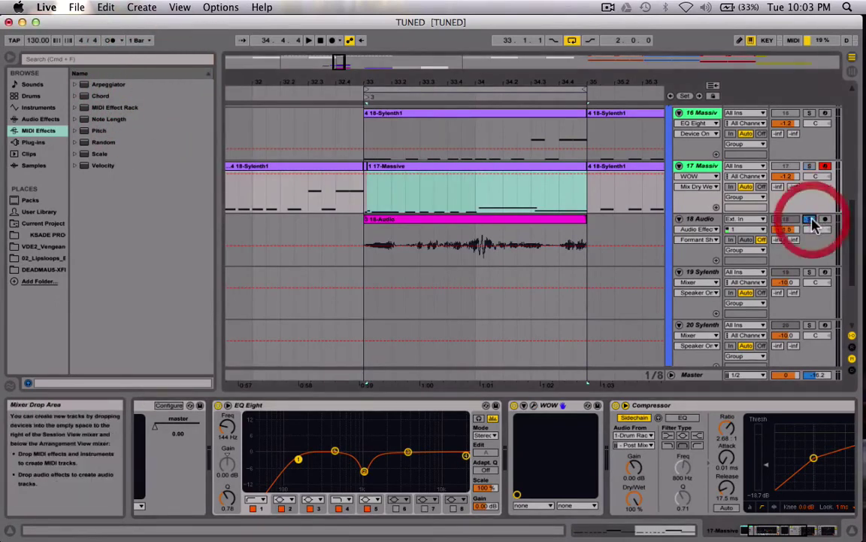
left_click(787, 220)
key("space")
left_click(786, 219)
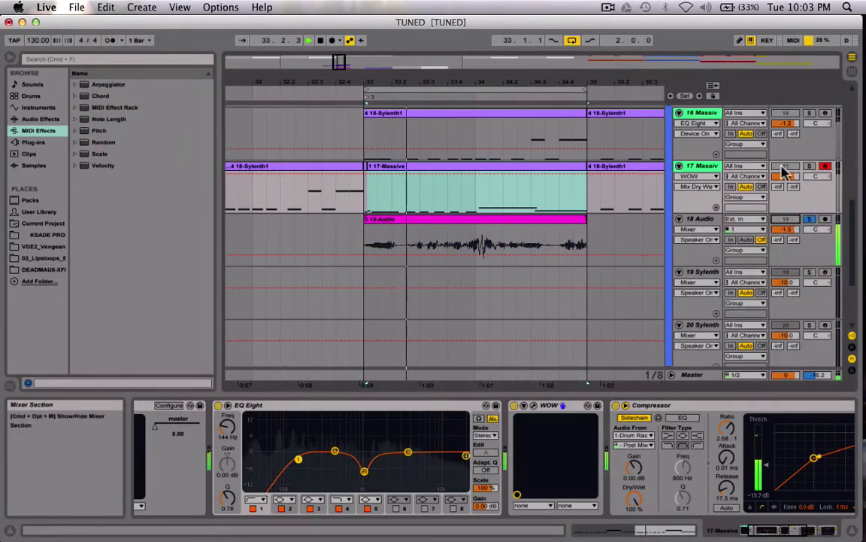
left_click(786, 166)
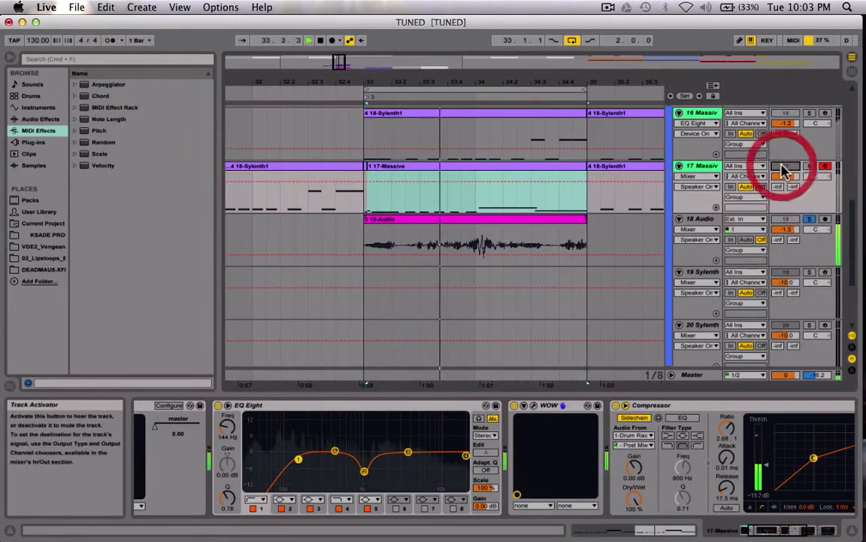
Step: Unsolo the 18 Audio track, keep it activated, and mute the 17 Massive track
left_click(810, 218)
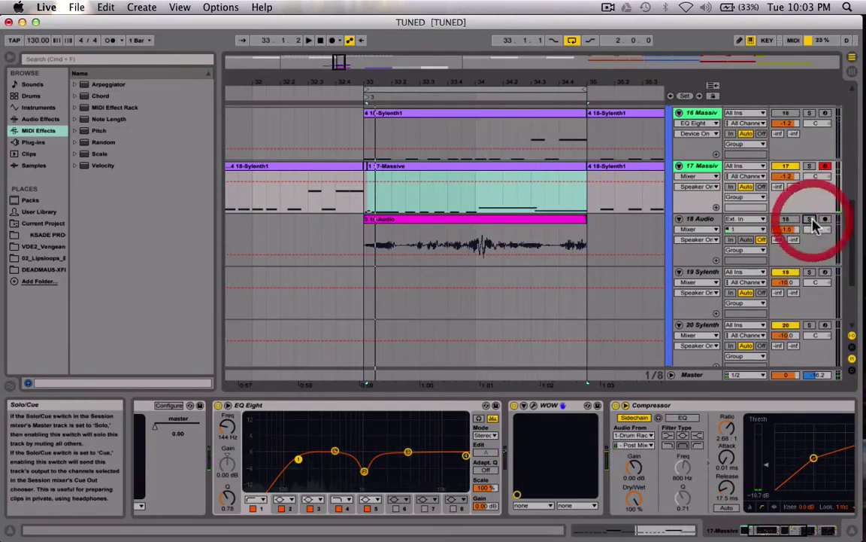
left_click(786, 166)
left_click(782, 168)
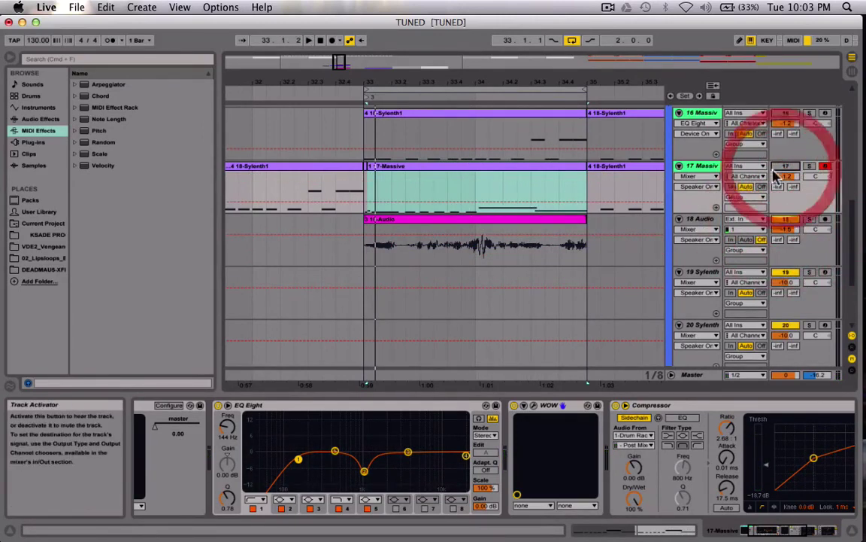
Step: Show the Vocoder in the 18 Audio track's device chain and play the loop to hear the vocoded vocal
left_click(692, 219)
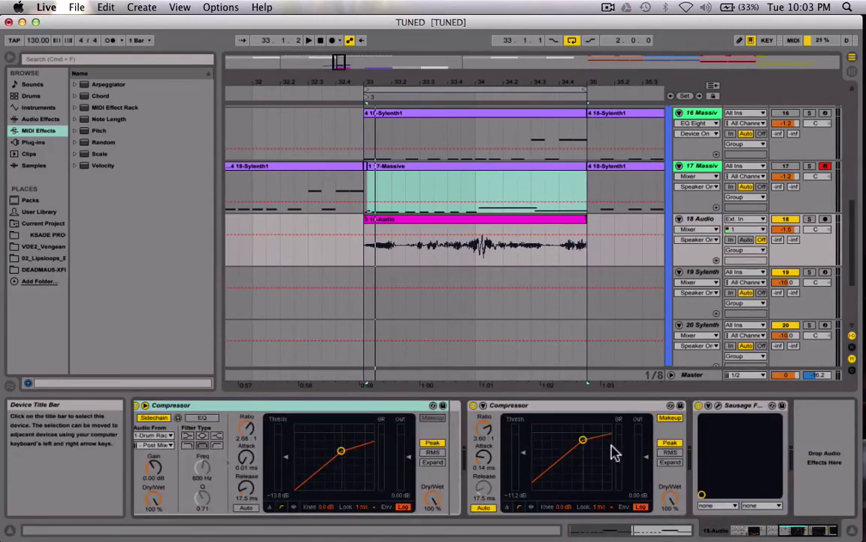
scroll(613, 451, "left", 5)
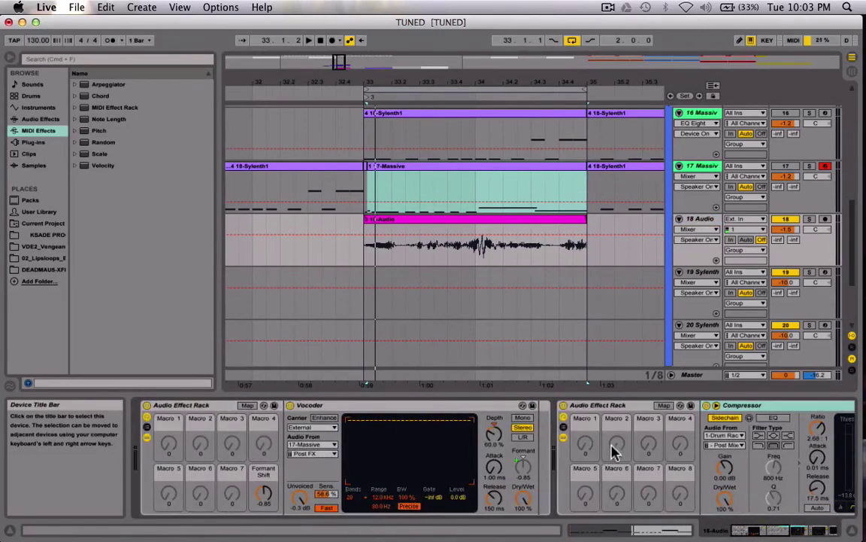
key("space")
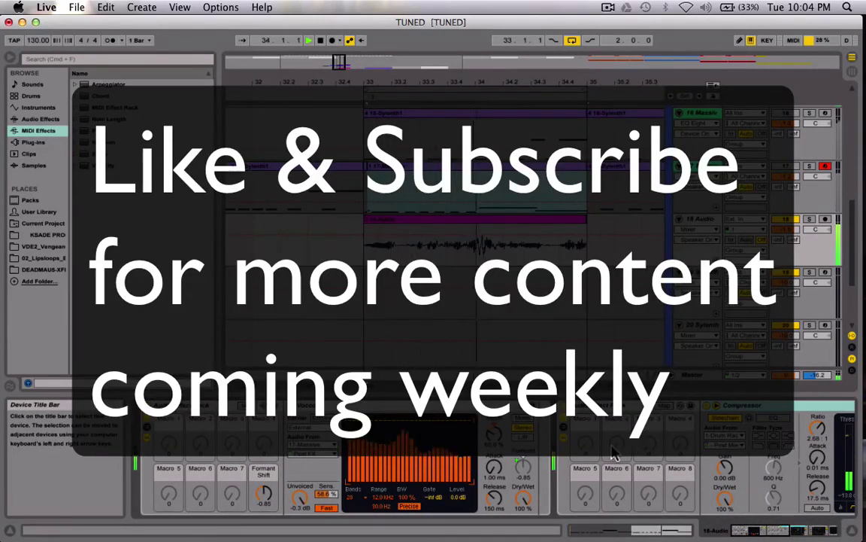